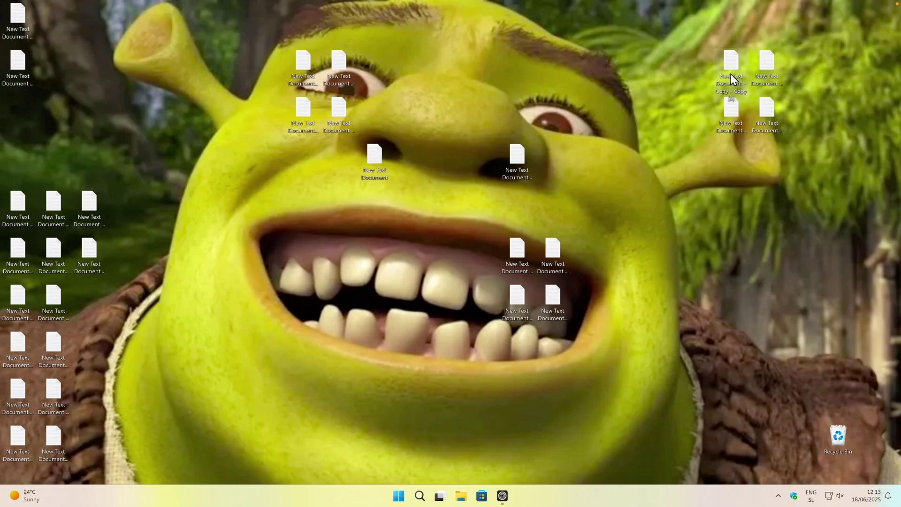
# Drag 'New Text Document - Copy - Copy (8) - Copy' from the right-hand cluster to the desktop's top centre
pyautogui.moveTo(342, 65); pyautogui.dragTo(467, 76)
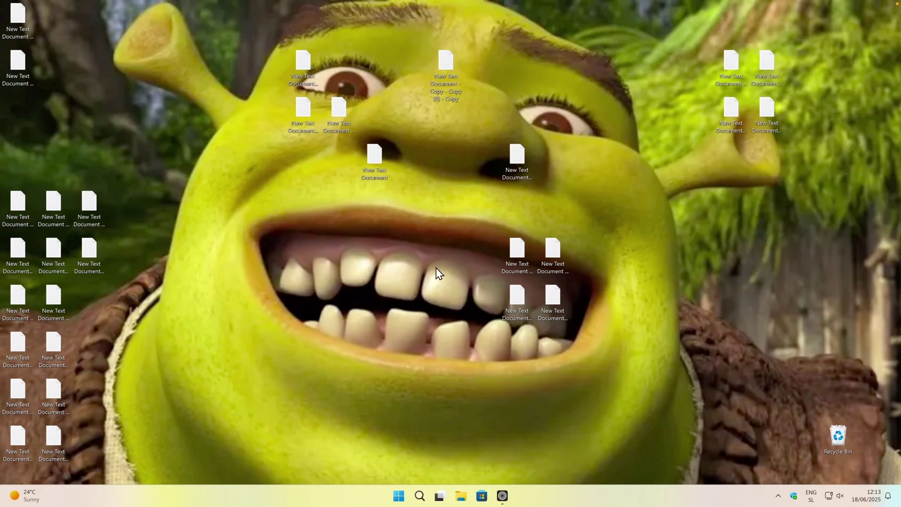
# Hide all desktop icons by unchecking Show desktop icons in the desktop View menu
pyautogui.rightClick(319, 234)
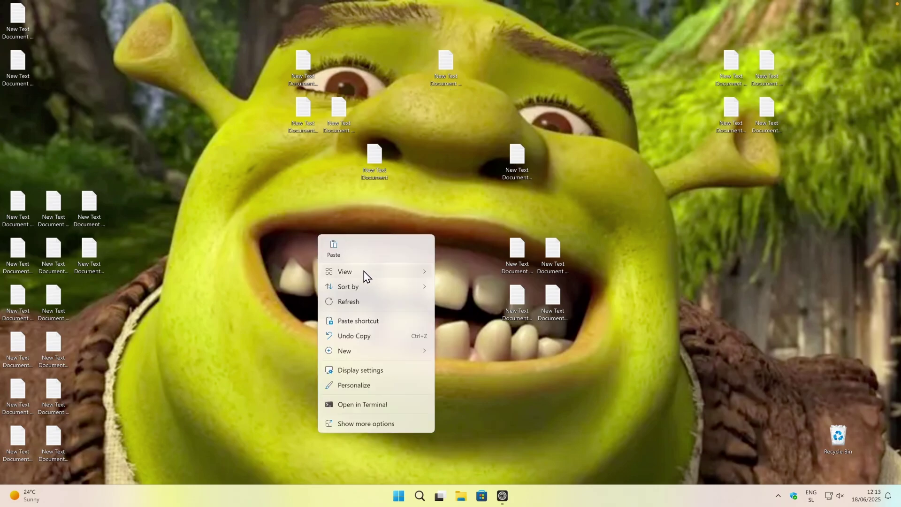
pyautogui.moveTo(371, 273)
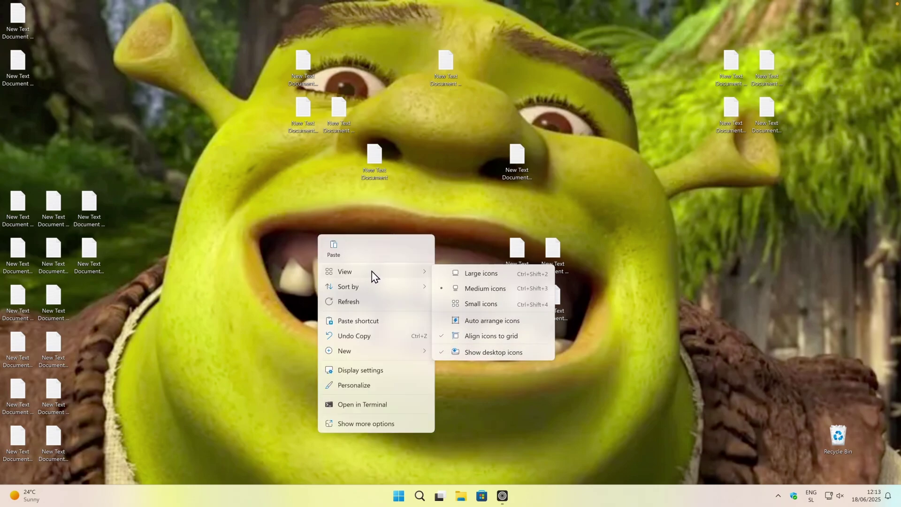
pyautogui.click(484, 352)
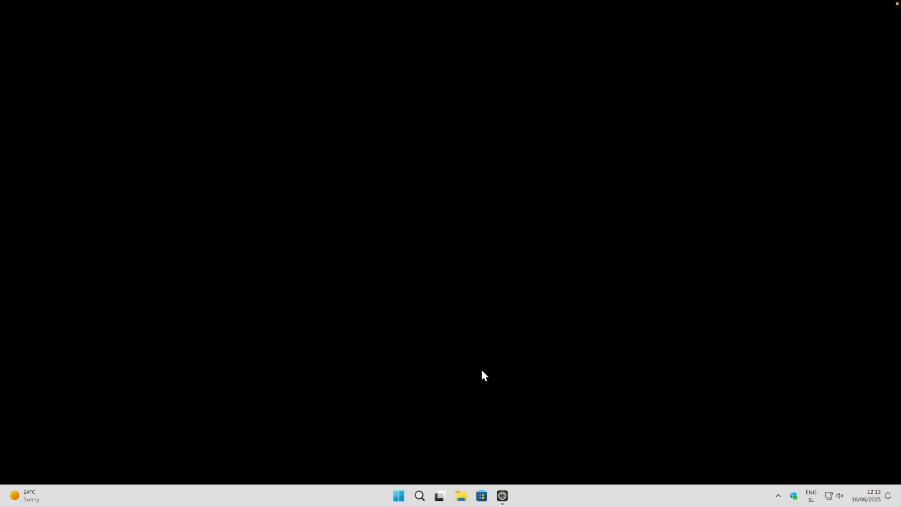
# Open File Explorer and look in the Downloads folder
pyautogui.click(461, 496)
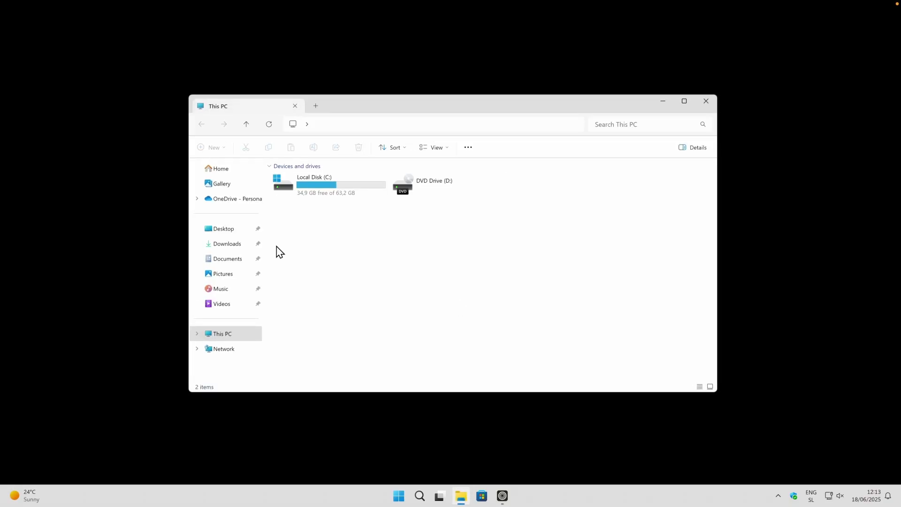
pyautogui.click(241, 245)
pyautogui.doubleClick(348, 212)
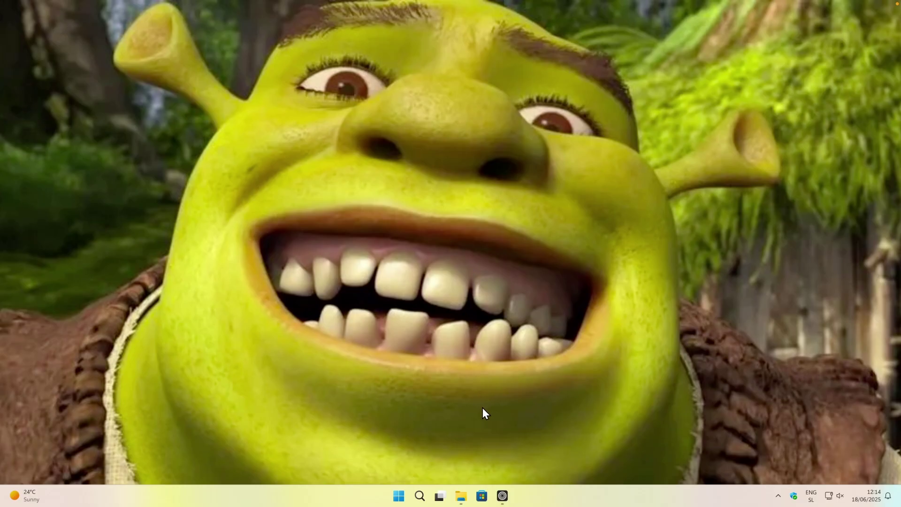
# Check the 30 text documents in the Desktop folder, then minimize File Explorer
pyautogui.click(462, 496)
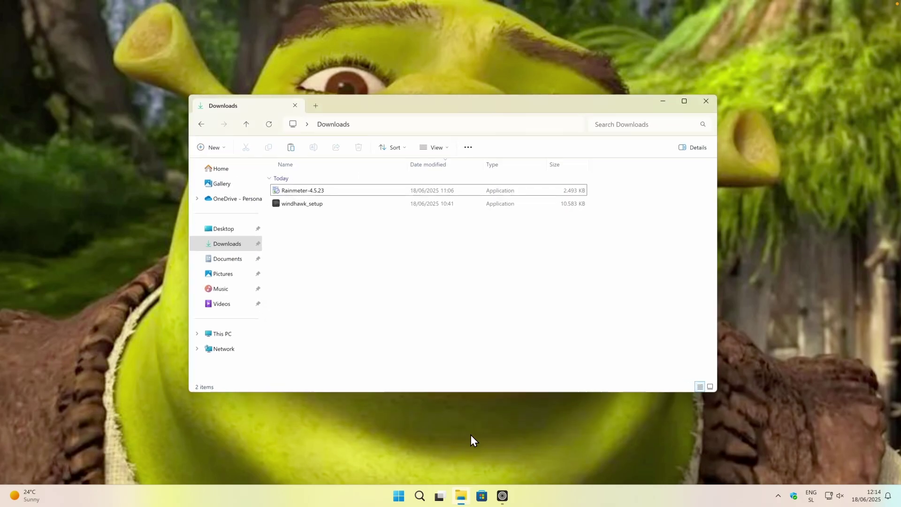
pyautogui.click(226, 230)
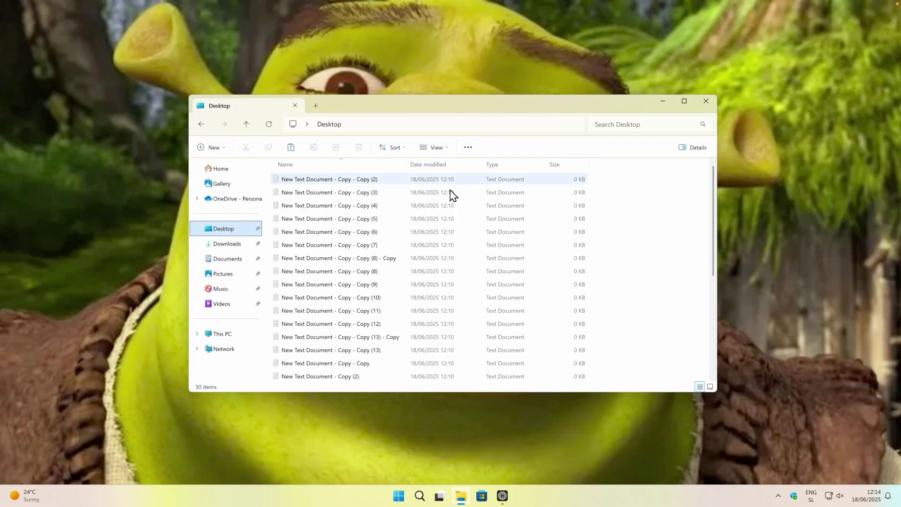
pyautogui.scroll(-5, 409, 234)
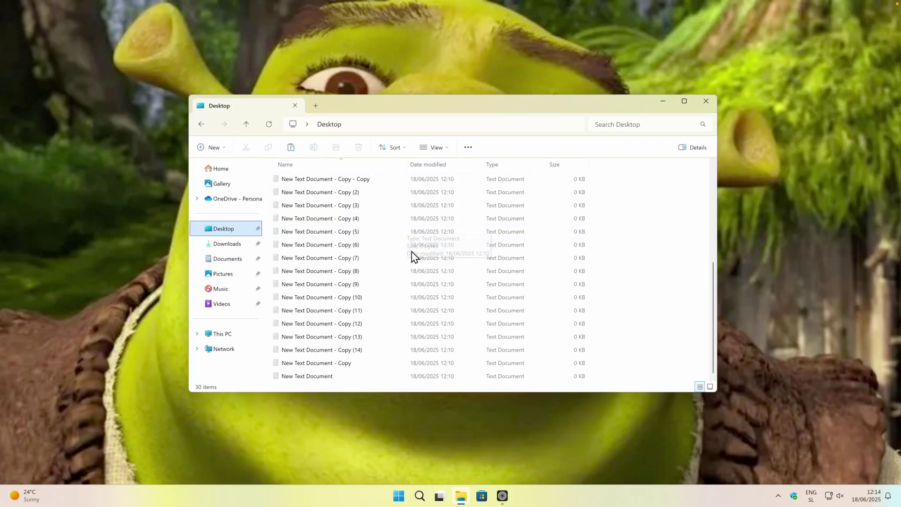
pyautogui.scroll(5, 446, 336)
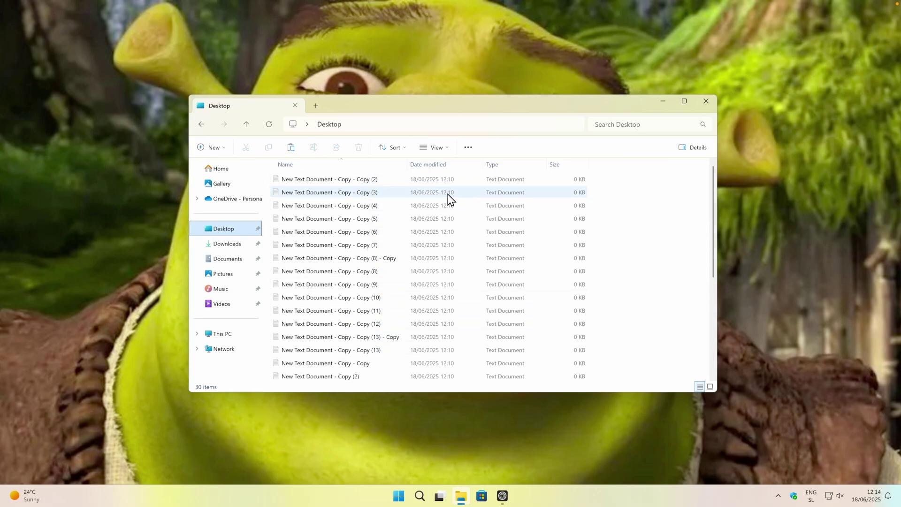
pyautogui.click(227, 149)
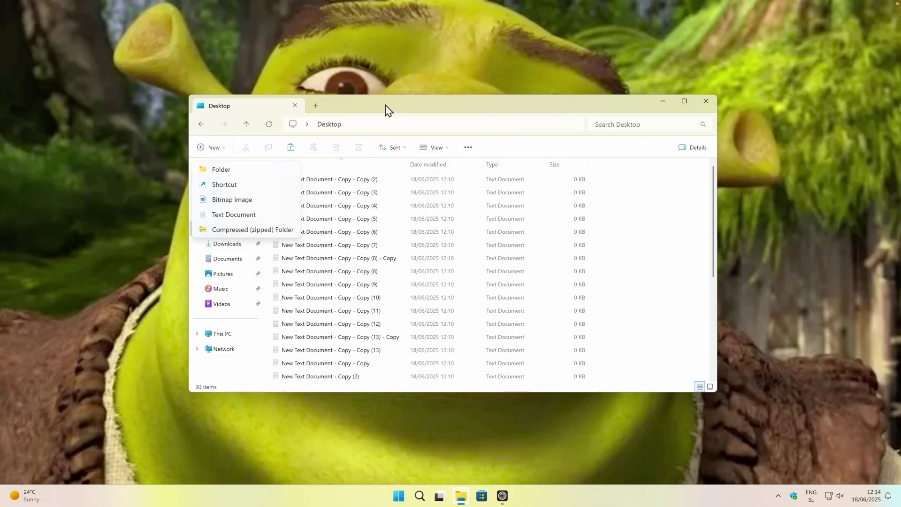
pyautogui.click(663, 101)
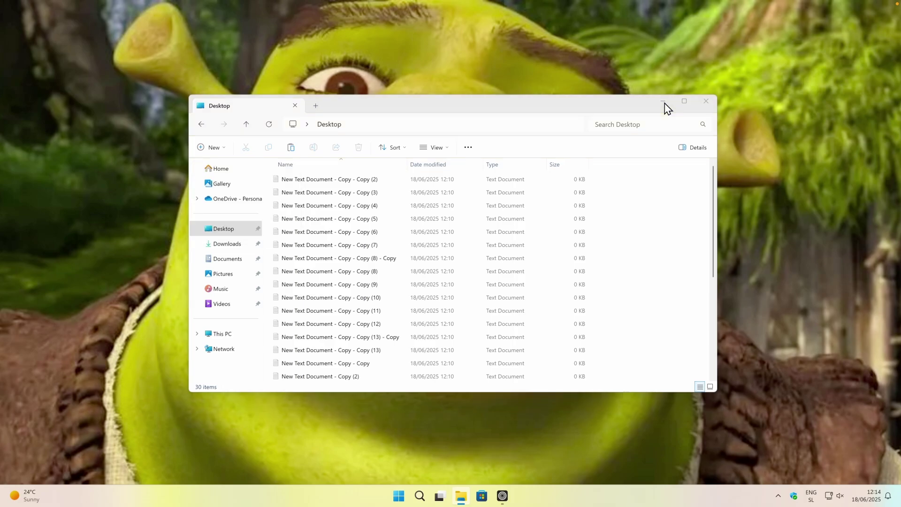
pyautogui.click(663, 102)
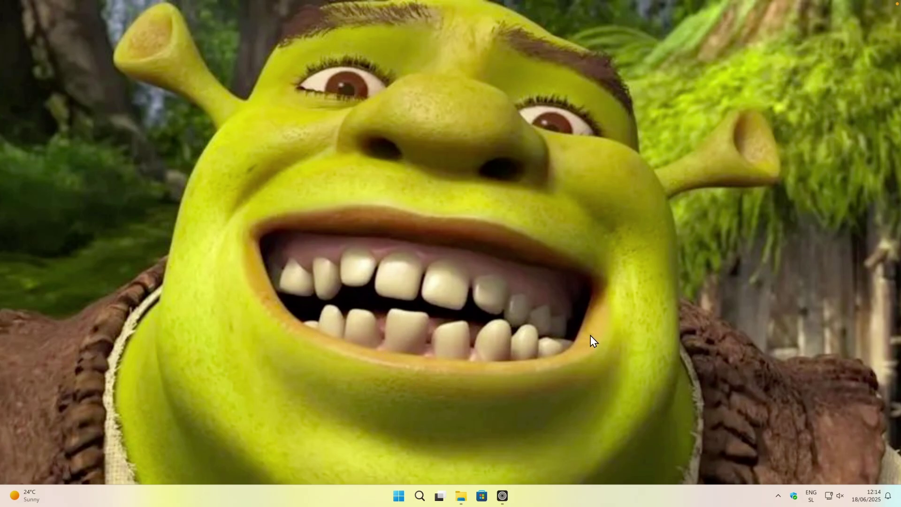
# In Taskbar settings, switch off Widgets and Task view and set Search to Hide
pyautogui.rightClick(617, 497)
pyautogui.click(650, 484)
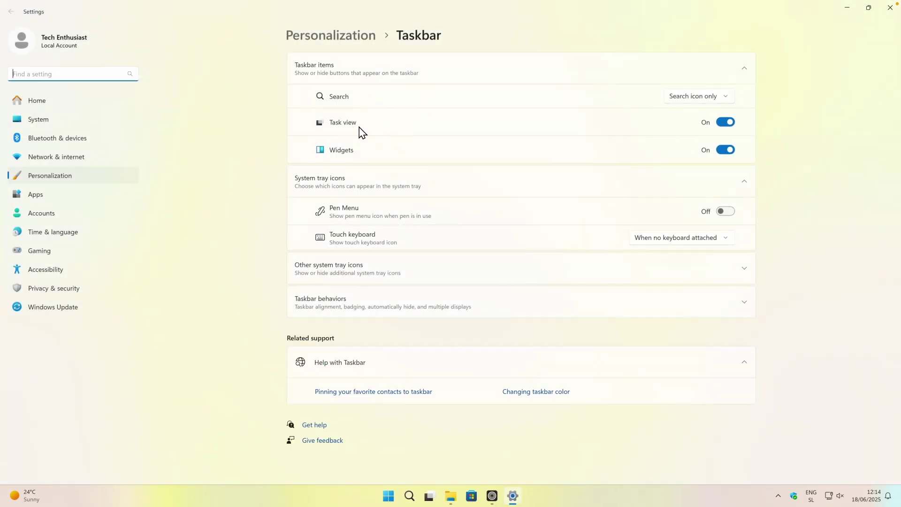
pyautogui.click(725, 149)
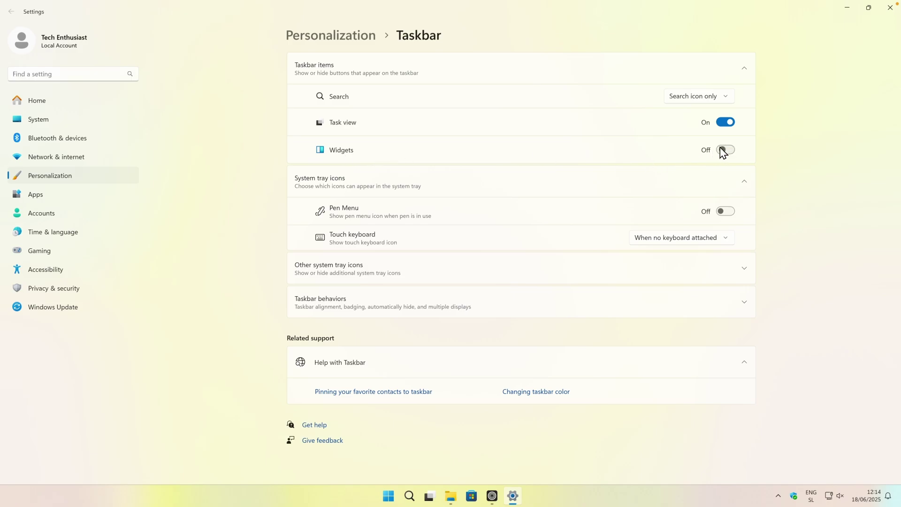
pyautogui.click(725, 122)
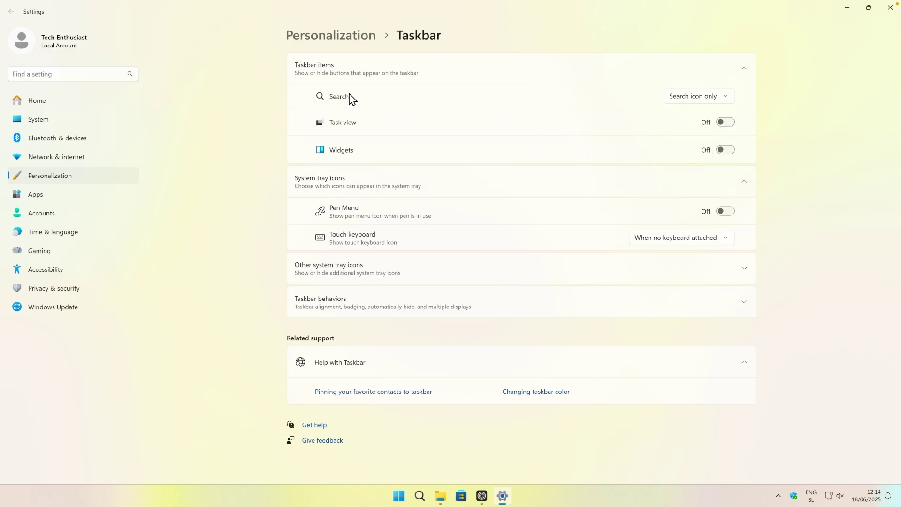
pyautogui.click(684, 99)
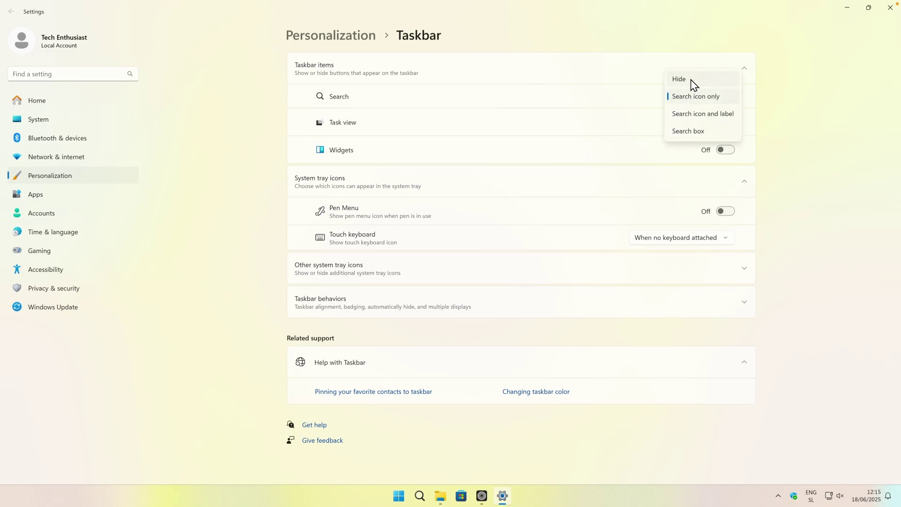
pyautogui.click(698, 81)
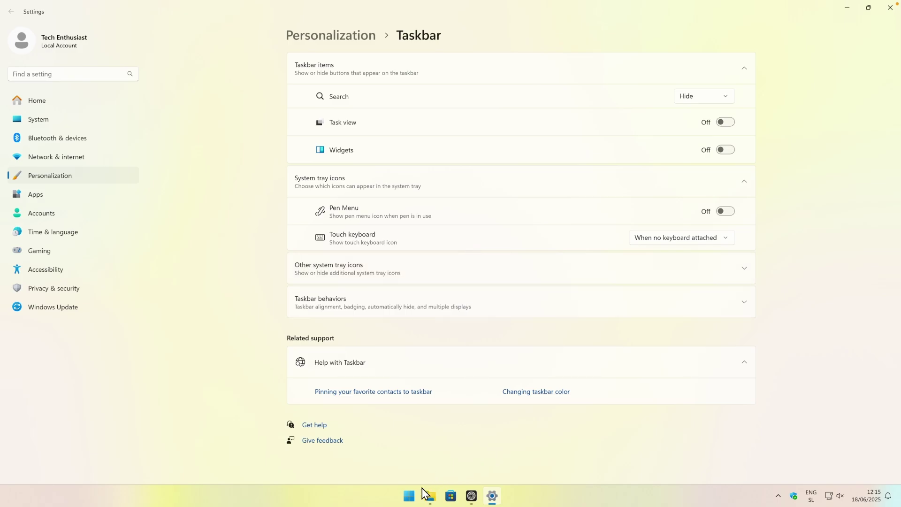
pyautogui.click(410, 498)
pyautogui.click(410, 498)
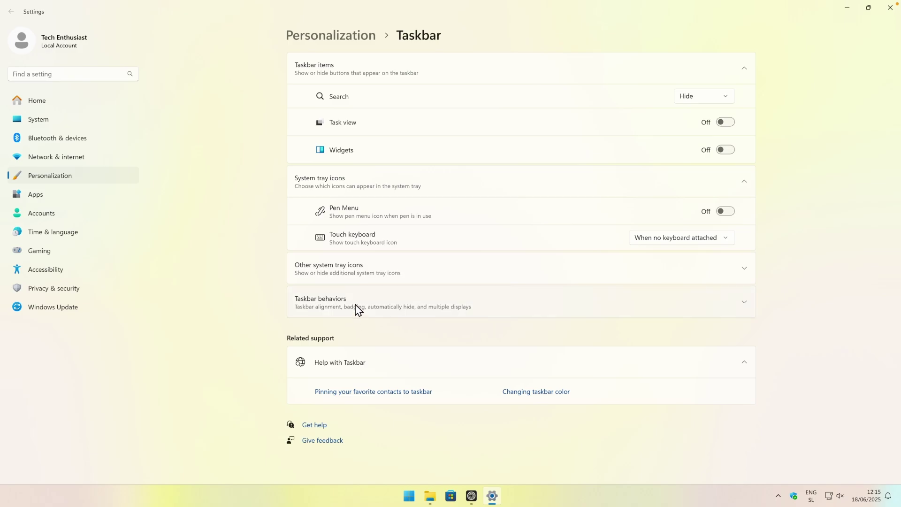
# Under Taskbar behaviors, try Left taskbar alignment, then set it back to Center
pyautogui.click(338, 306)
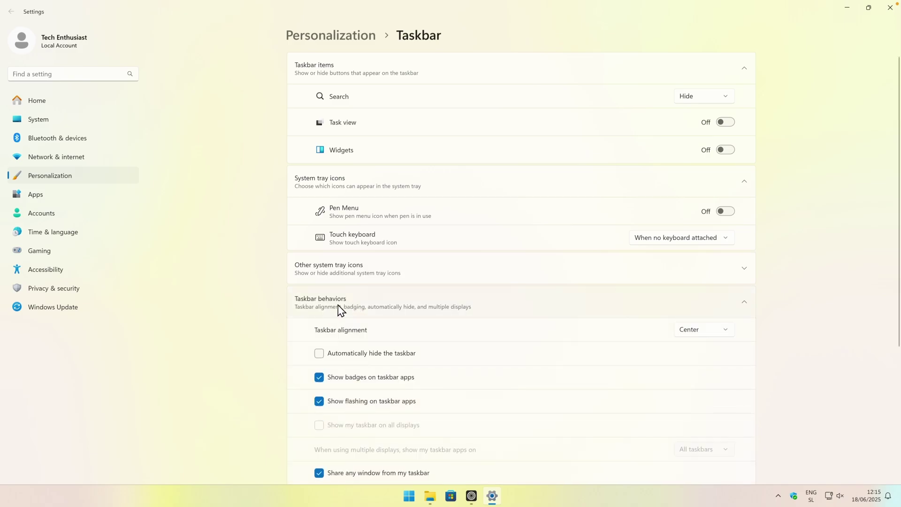
pyautogui.click(706, 332)
pyautogui.click(700, 313)
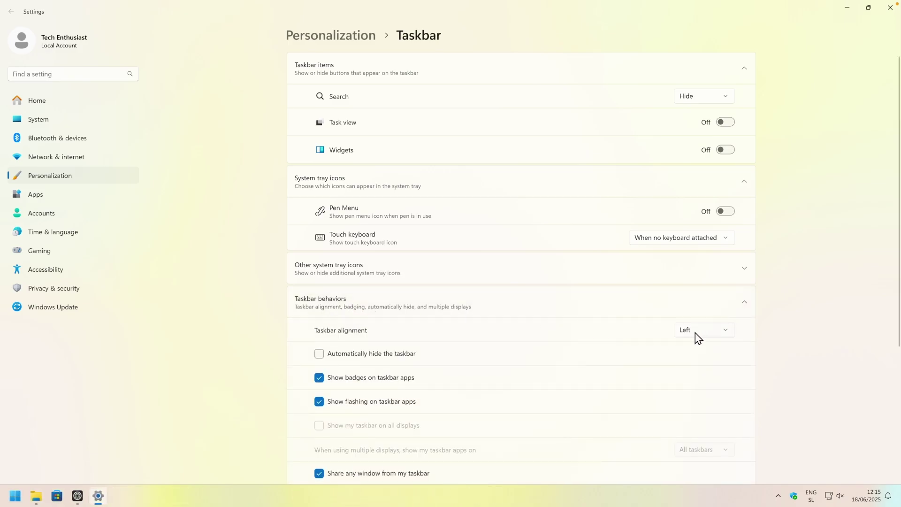
pyautogui.click(691, 334)
pyautogui.click(693, 346)
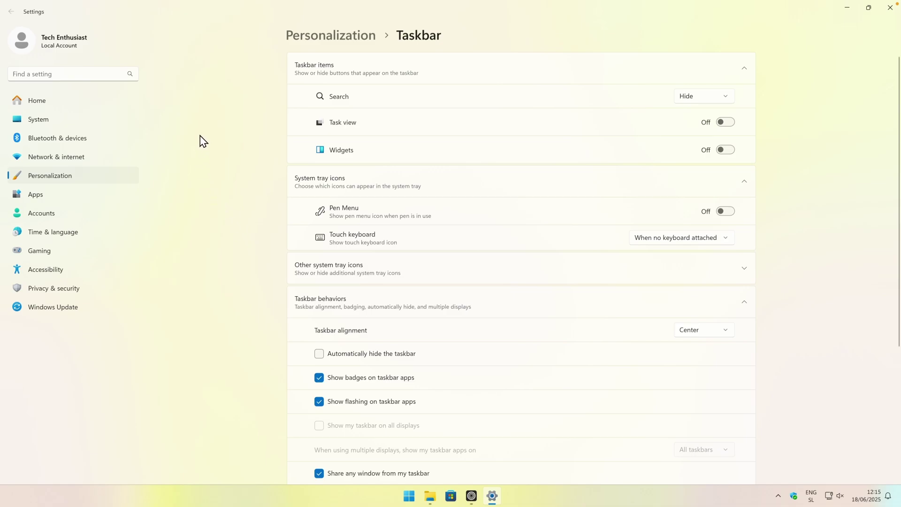
# Confirm End Task is on under System > For developers, then end the Settings task
pyautogui.rightClick(492, 498)
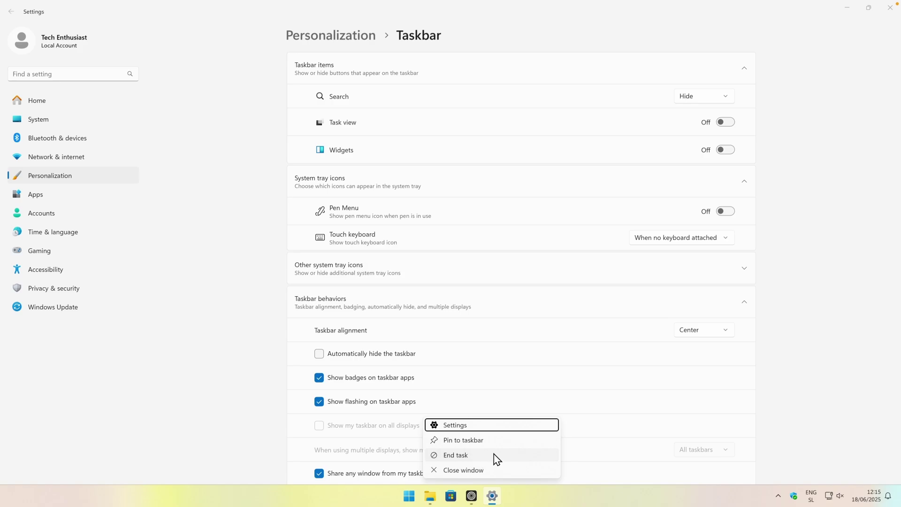
pyautogui.click(74, 119)
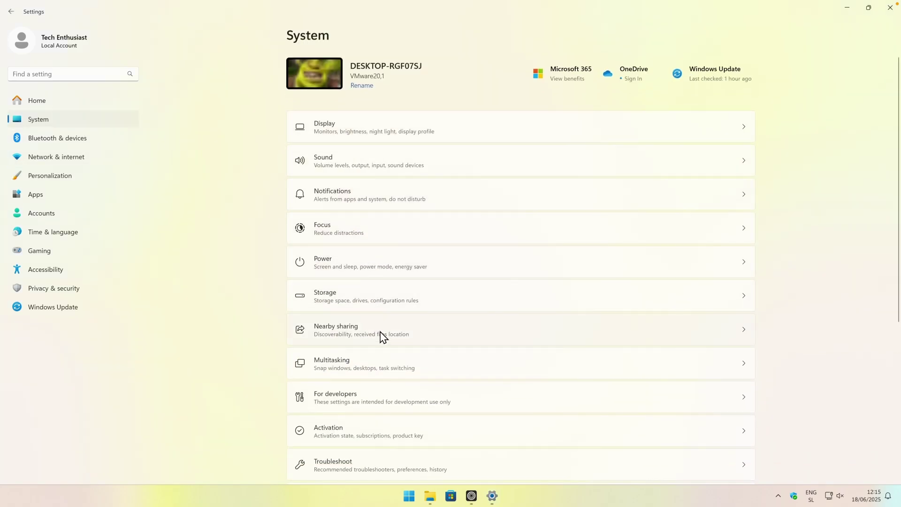
pyautogui.click(386, 398)
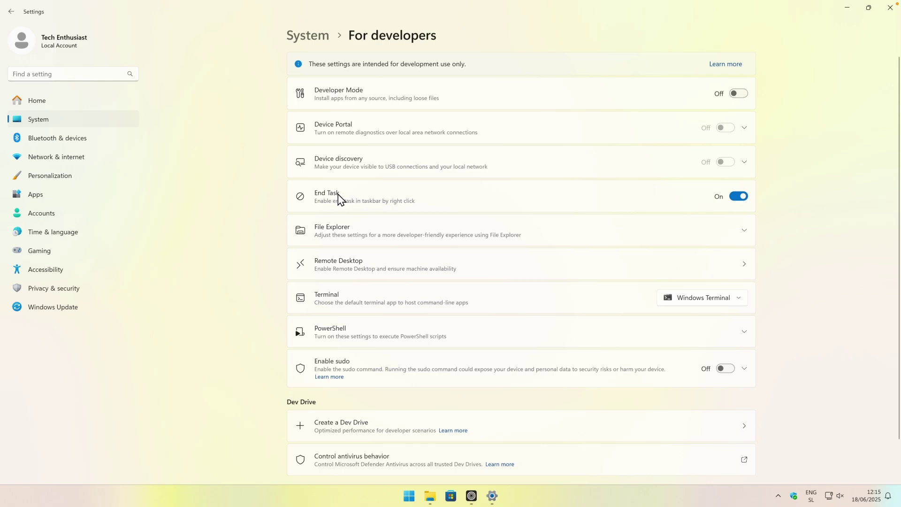
pyautogui.rightClick(493, 500)
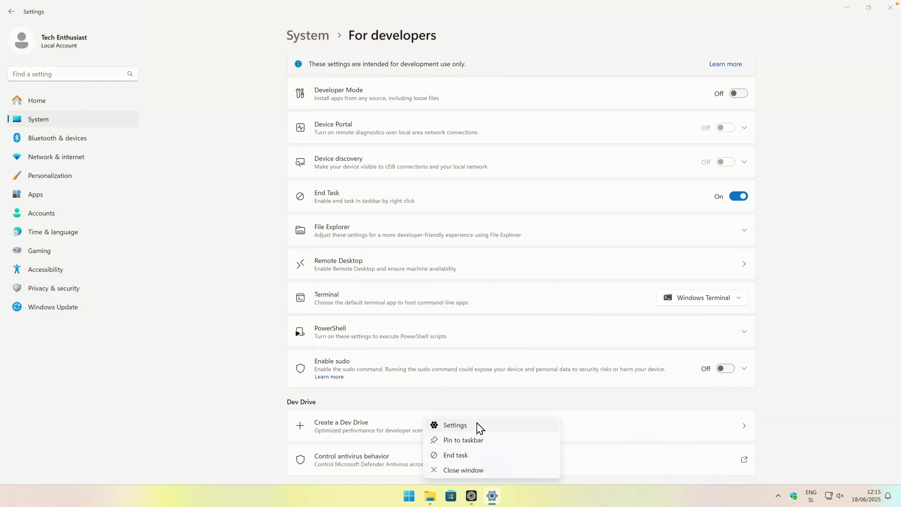
pyautogui.click(499, 456)
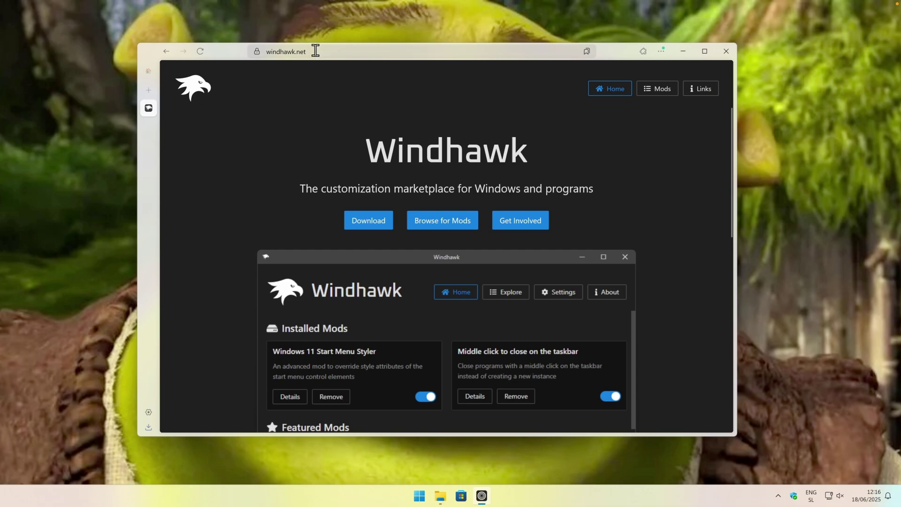
# Scroll the windhawk.net page, then minimize the browser and launch Windhawk
pyautogui.moveTo(607, 51); pyautogui.dragTo(629, 56)
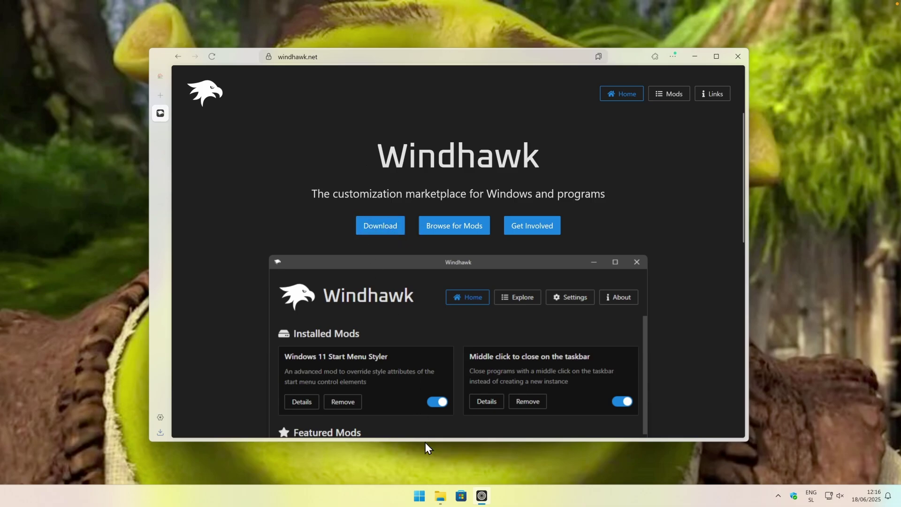
pyautogui.click(419, 496)
pyautogui.click(406, 161)
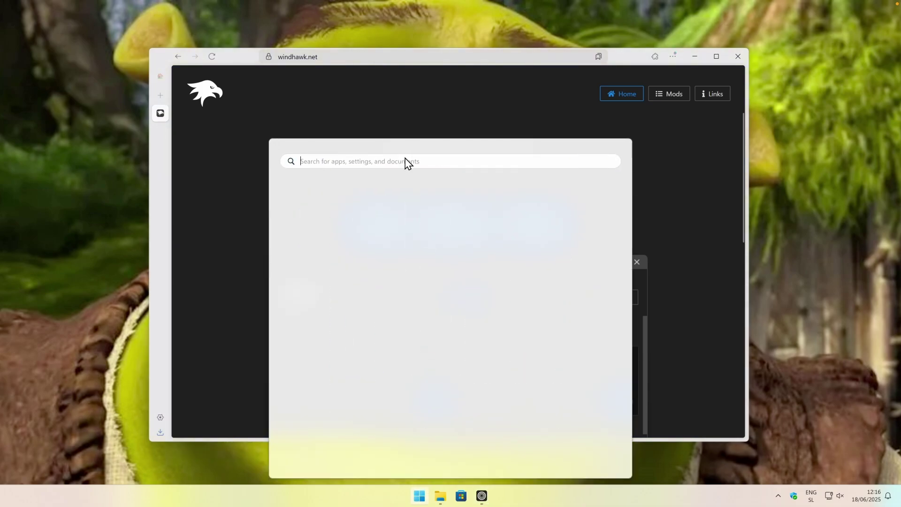
pyautogui.click(372, 121)
pyautogui.scroll(-3, 404, 156)
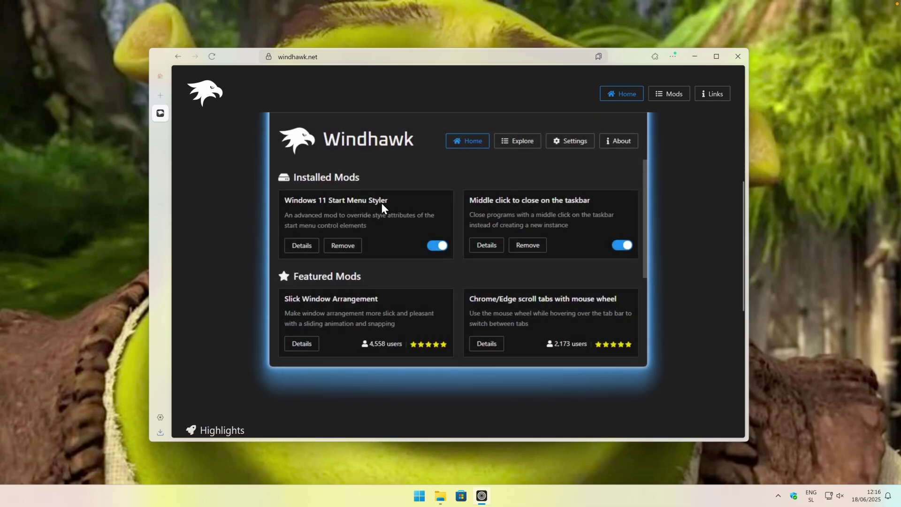
pyautogui.scroll(-6, 502, 202)
pyautogui.scroll(10, 496, 224)
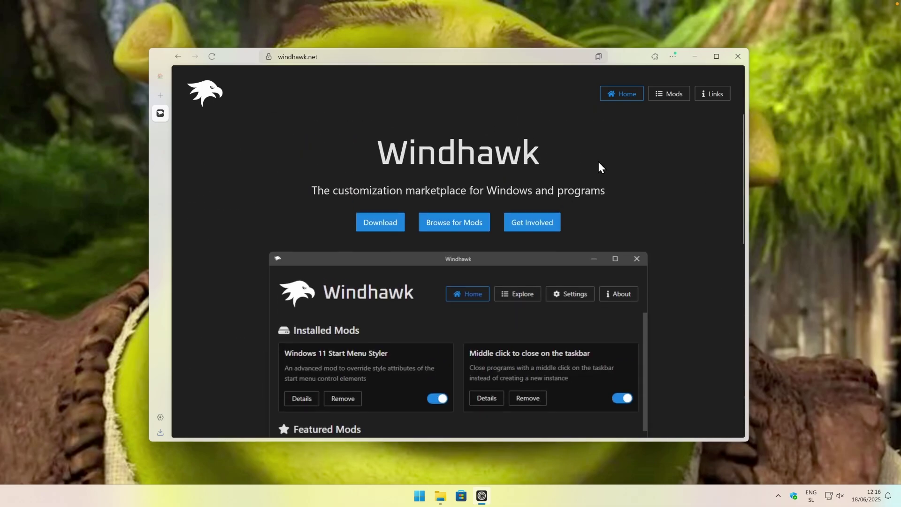
pyautogui.click(692, 57)
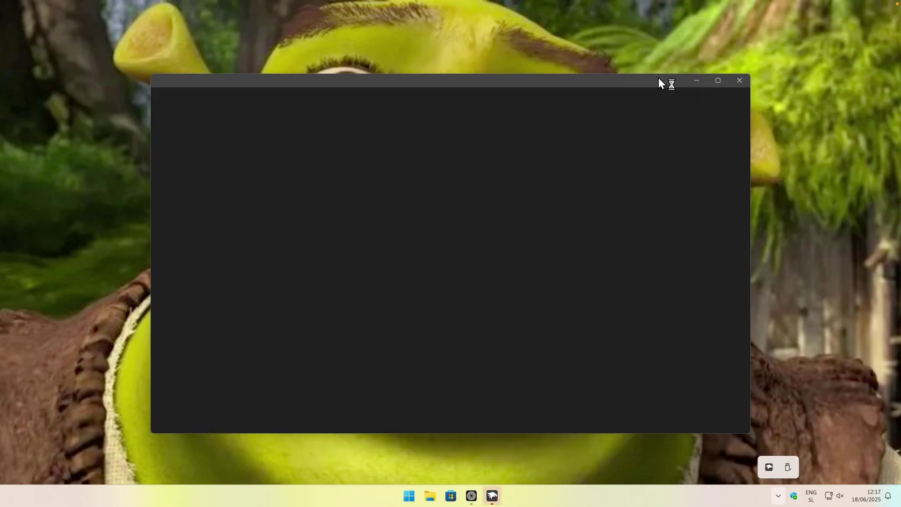
# Enable the Windows 11 Start Menu Styler mod and preview the Start menu
pyautogui.moveTo(667, 82); pyautogui.dragTo(654, 77)
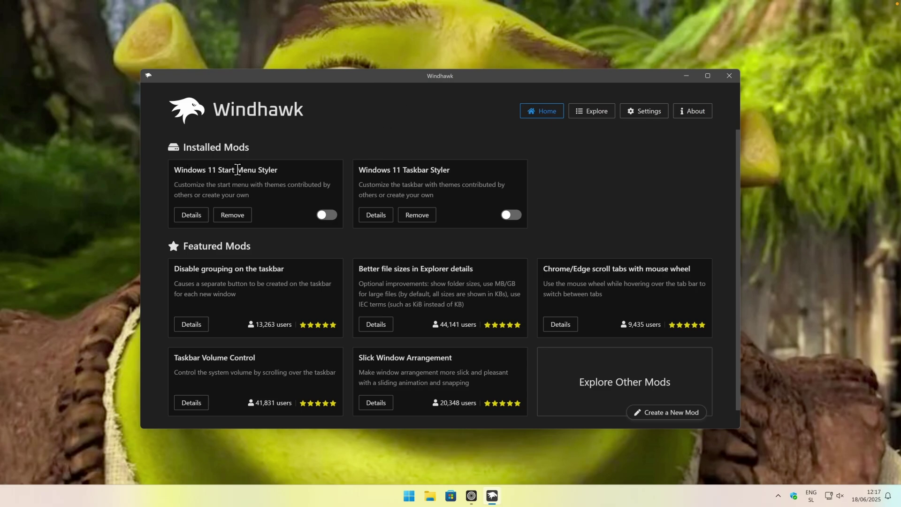
pyautogui.click(328, 215)
pyautogui.click(409, 496)
# Save Start Menu Styler's theme as Fluent2Inspired and preview it, including All apps
pyautogui.click(192, 215)
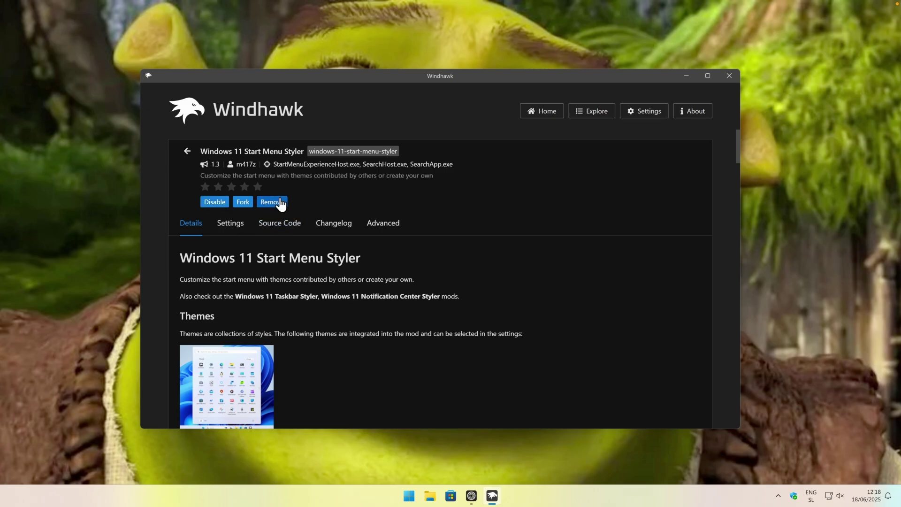
pyautogui.click(231, 224)
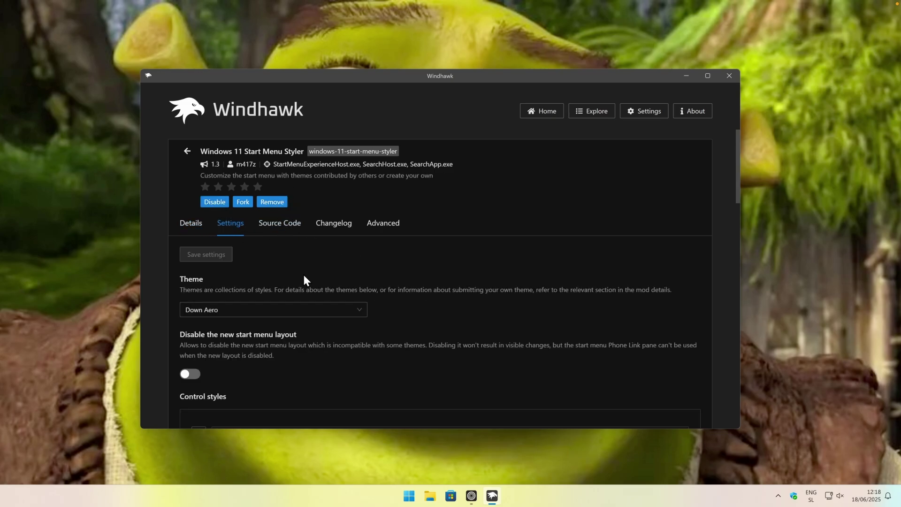
pyautogui.moveTo(182, 279); pyautogui.dragTo(207, 278)
pyautogui.click(231, 315)
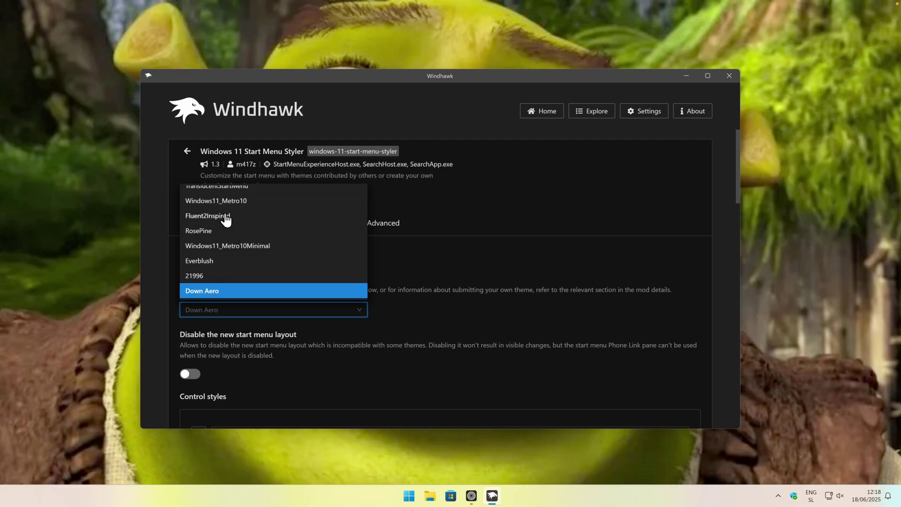
pyautogui.click(226, 216)
pyautogui.click(222, 258)
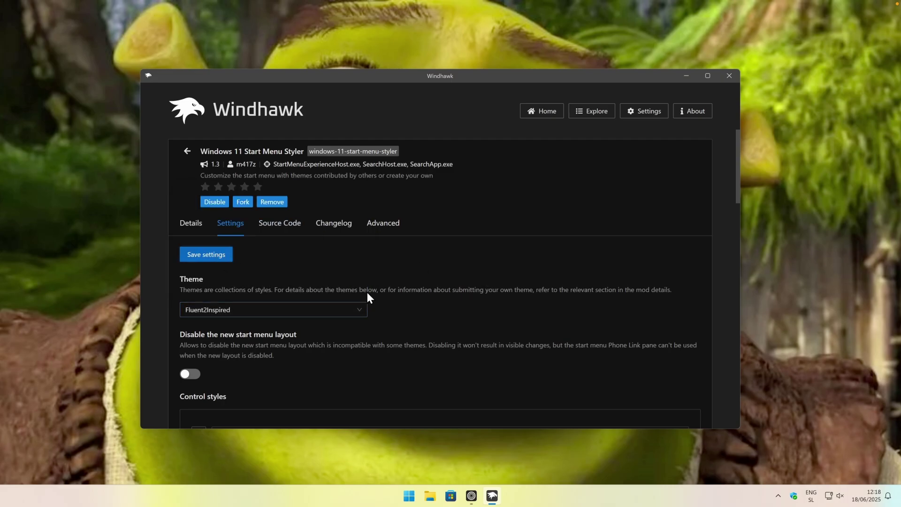
pyautogui.press('super')
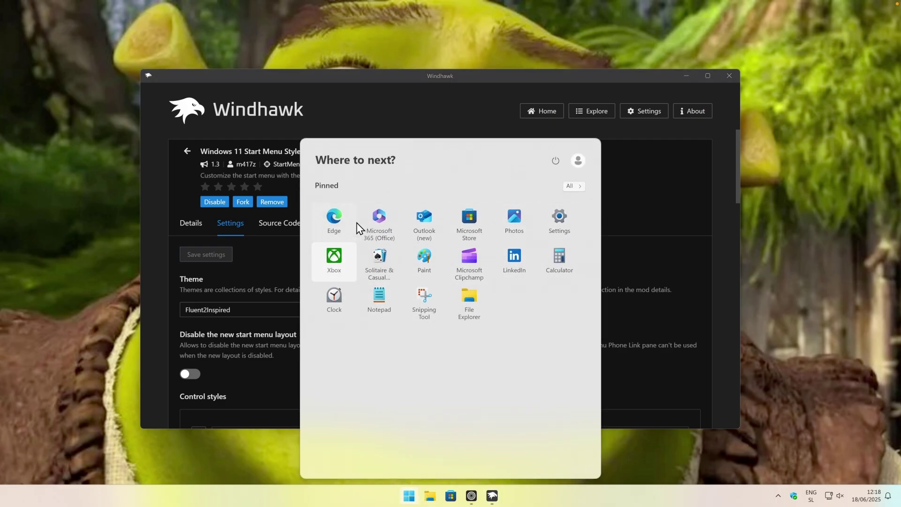
pyautogui.click(576, 187)
pyautogui.scroll(-10, 561, 249)
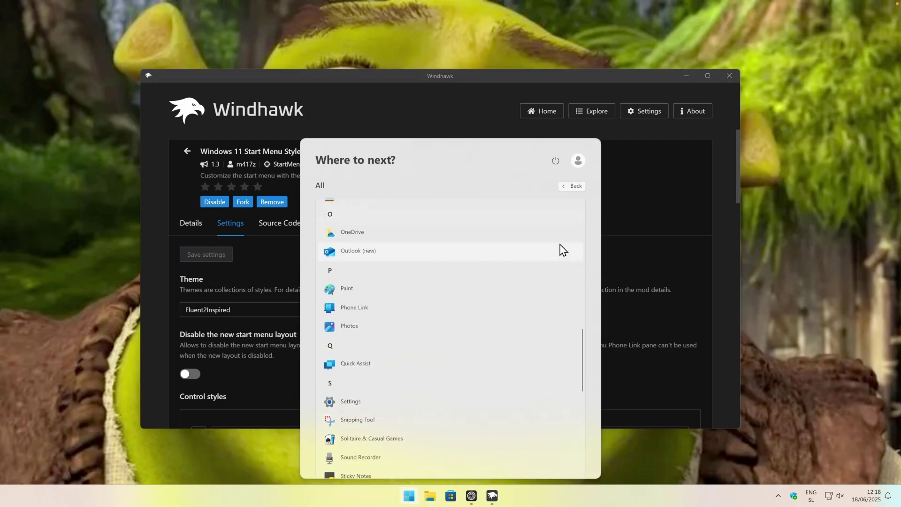
pyautogui.click(573, 186)
pyautogui.click(418, 121)
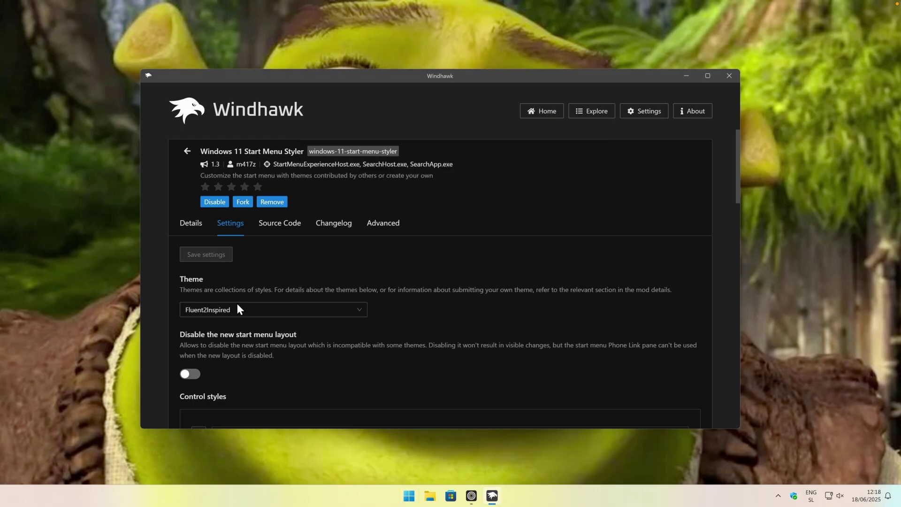
# Switch the Start menu theme to Down Aero, save, and preview it
pyautogui.click(255, 312)
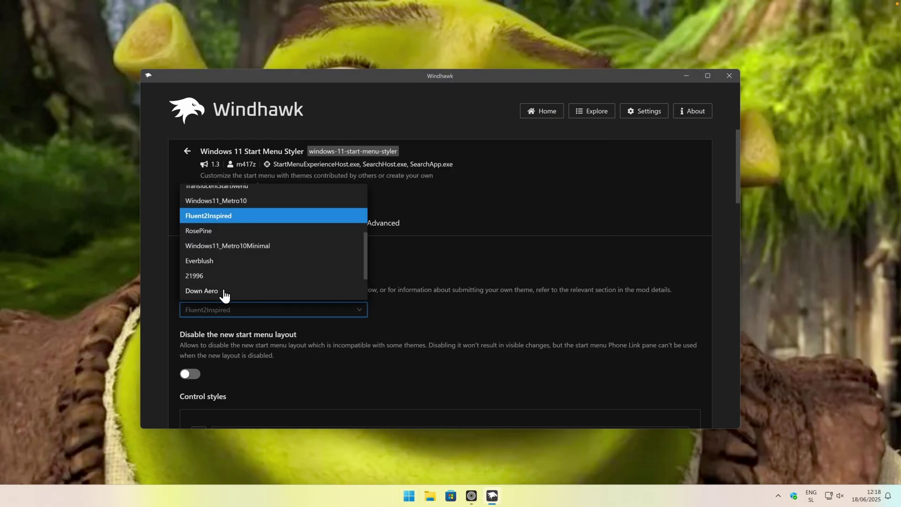
pyautogui.click(346, 290)
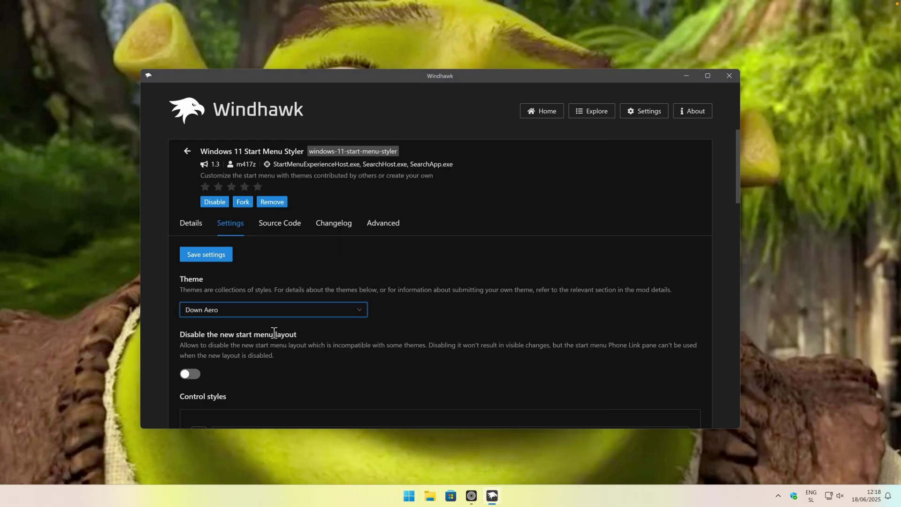
pyautogui.click(261, 256)
pyautogui.click(409, 495)
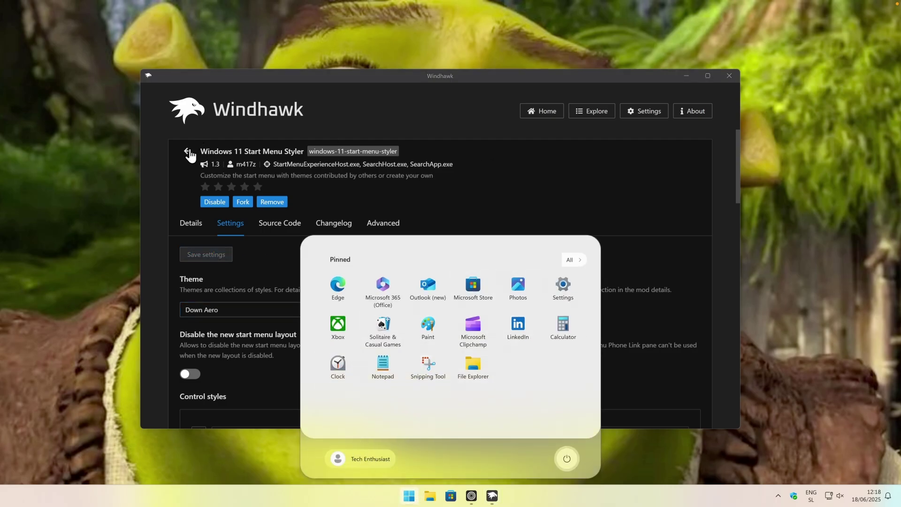
pyautogui.click(189, 152)
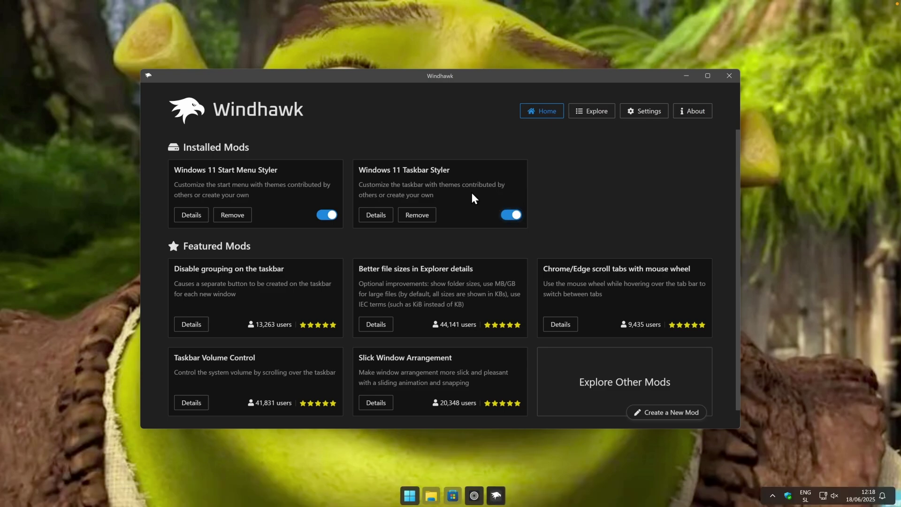
# Save the DockLike theme in Taskbar Styler's settings and preview the taskbar
pyautogui.click(418, 495)
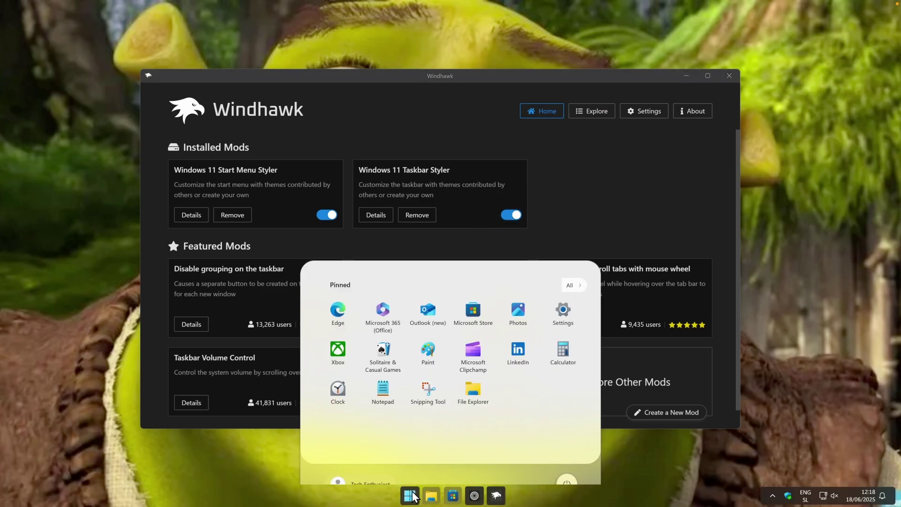
pyautogui.click(417, 495)
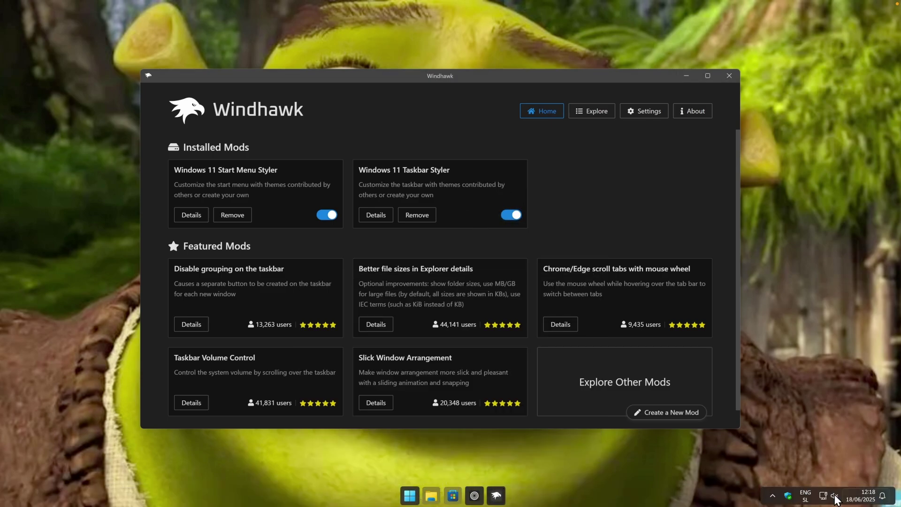
pyautogui.click(376, 215)
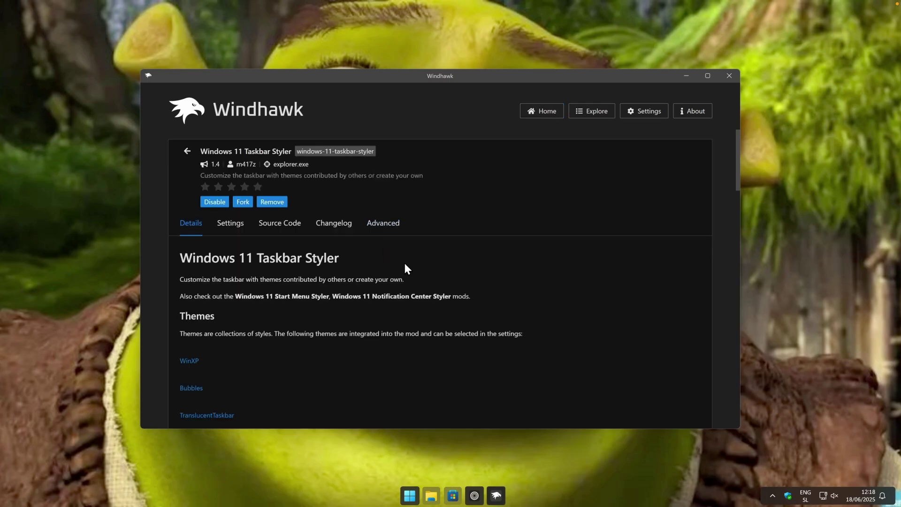
pyautogui.click(229, 224)
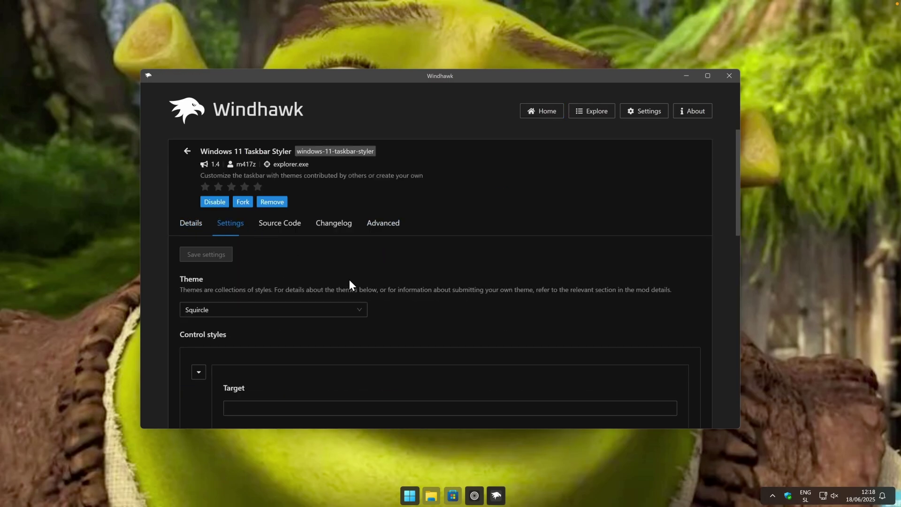
pyautogui.click(210, 311)
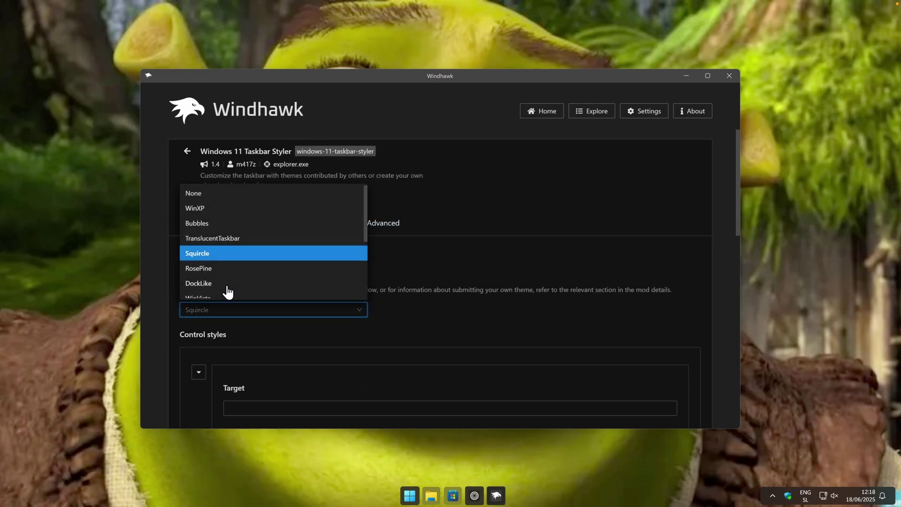
pyautogui.click(228, 284)
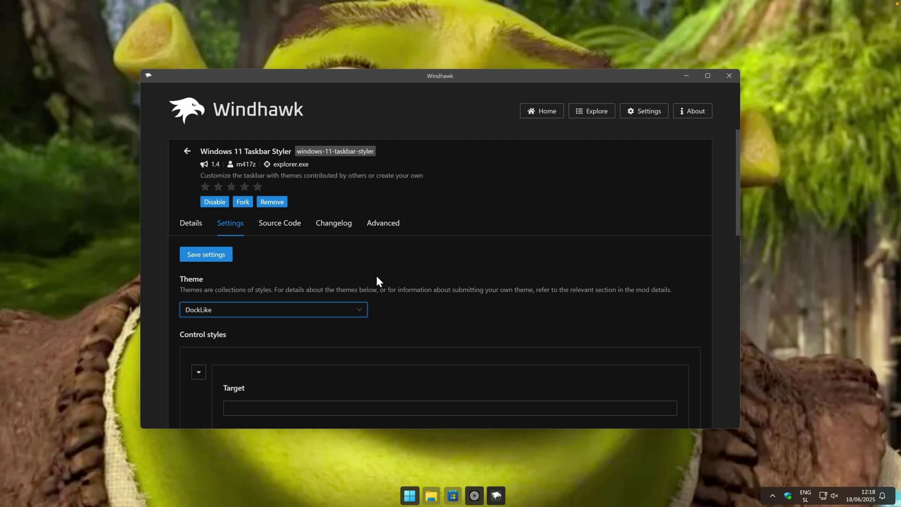
pyautogui.click(224, 257)
pyautogui.click(409, 495)
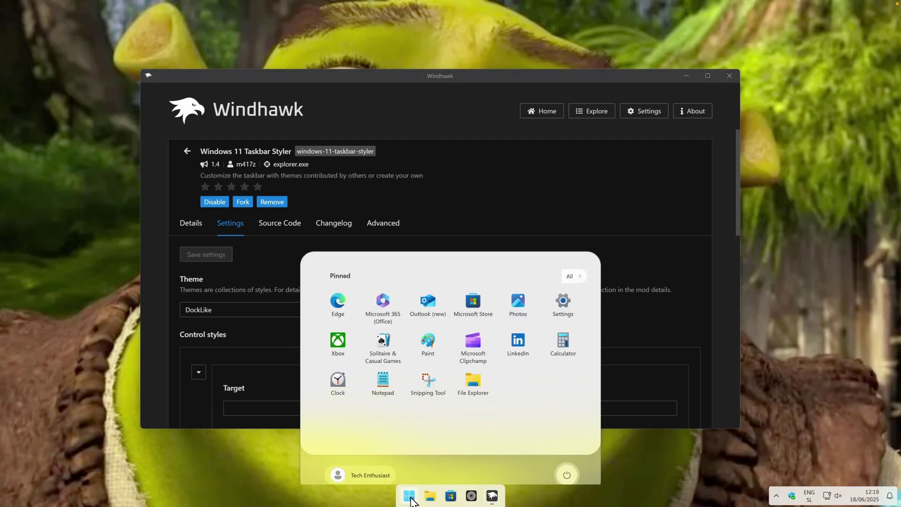
pyautogui.click(268, 311)
# Switch the taskbar theme to TranslucentTaskbar and save it
pyautogui.click(267, 312)
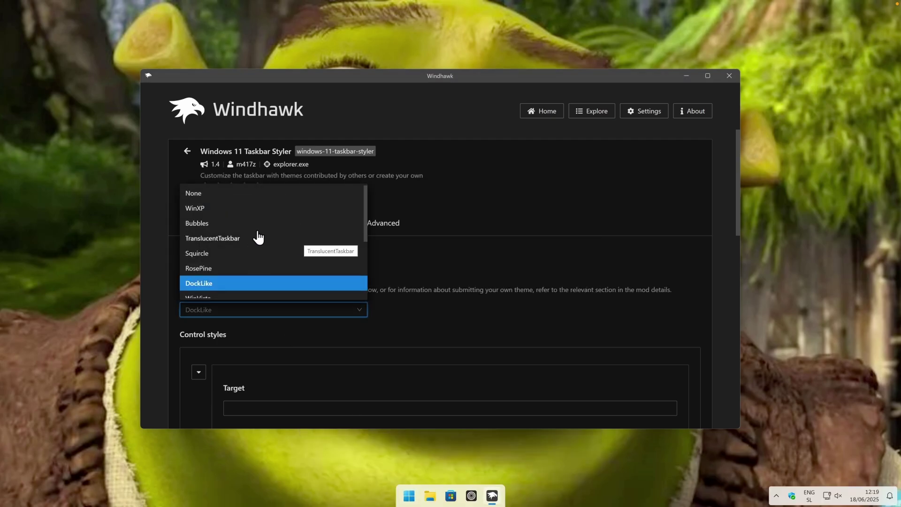
pyautogui.scroll(-3, 263, 237)
pyautogui.scroll(3, 266, 249)
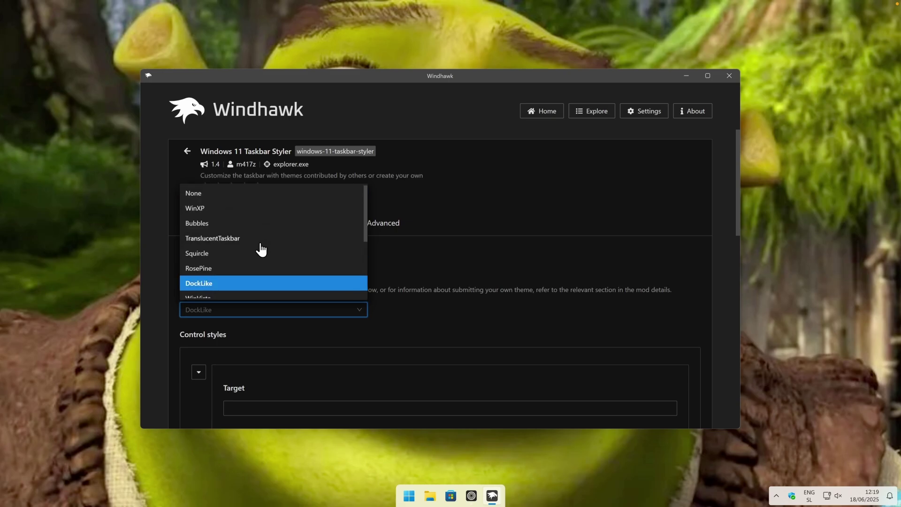
pyautogui.click(260, 239)
pyautogui.click(205, 260)
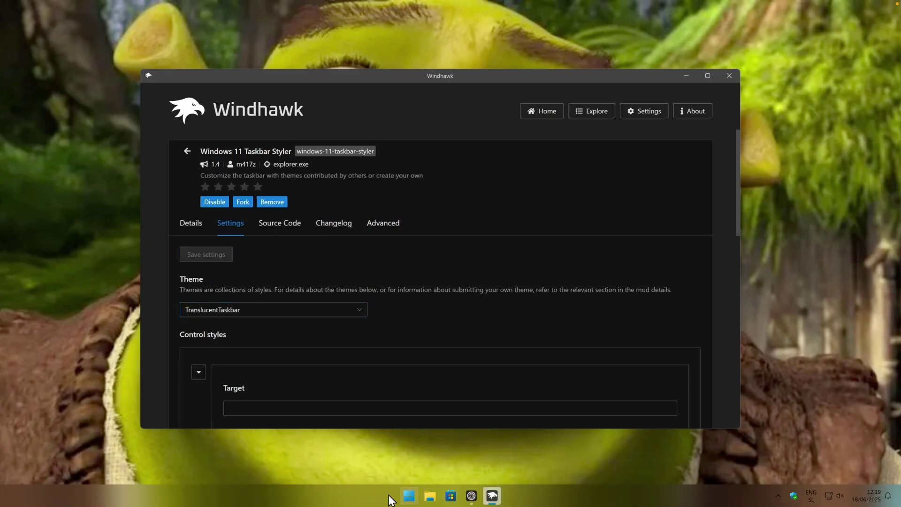
# Try 21996Taskbar, then apply the Squircle taskbar theme and return to Home
pyautogui.click(260, 314)
pyautogui.scroll(-3, 242, 281)
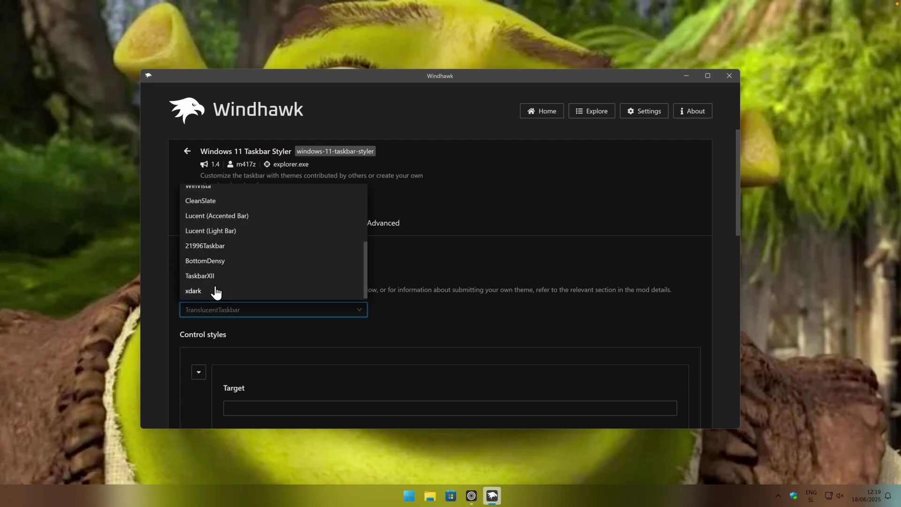
pyautogui.click(225, 247)
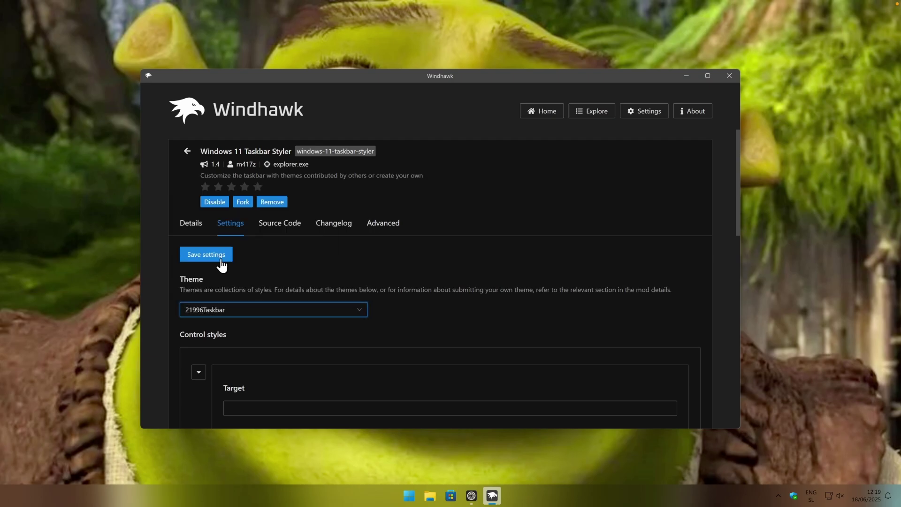
pyautogui.click(272, 310)
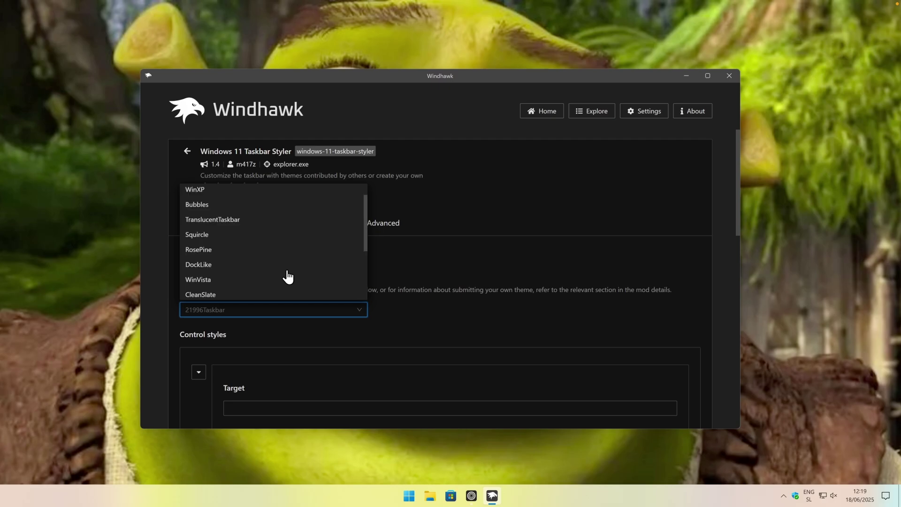
pyautogui.scroll(3, 286, 262)
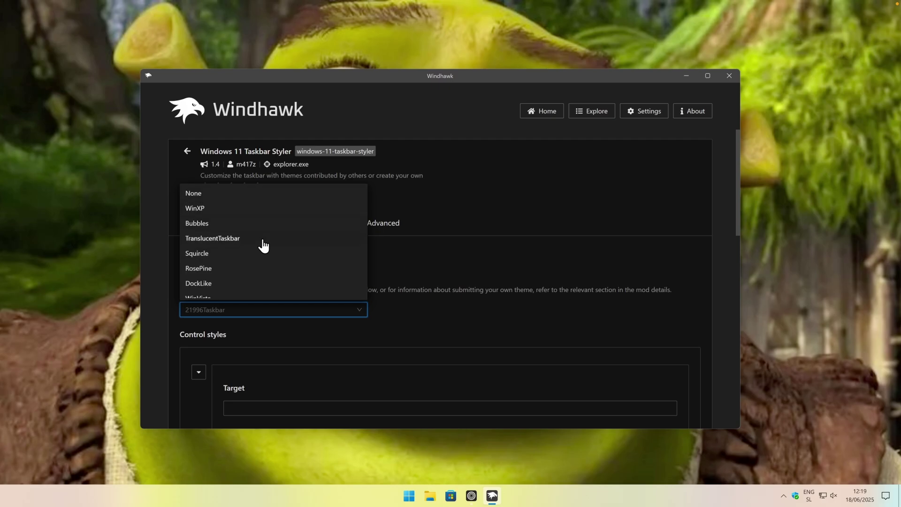
pyautogui.click(255, 256)
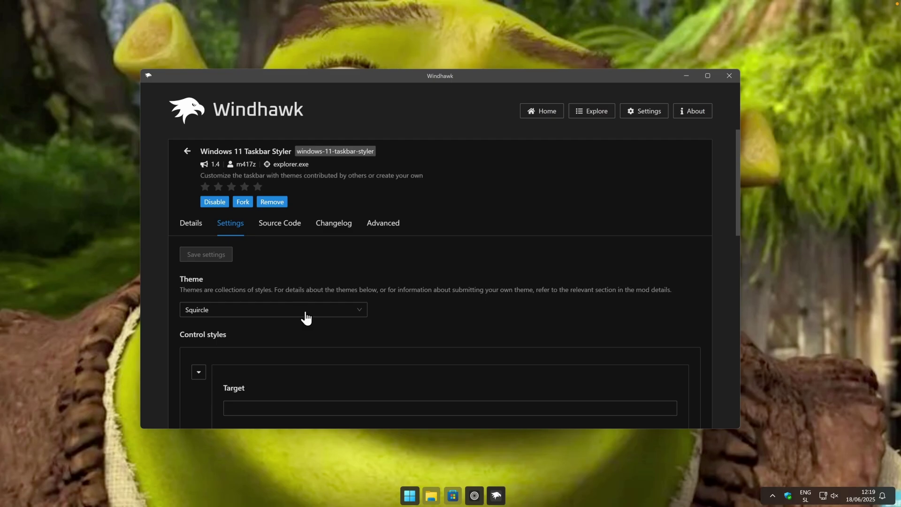
pyautogui.click(187, 150)
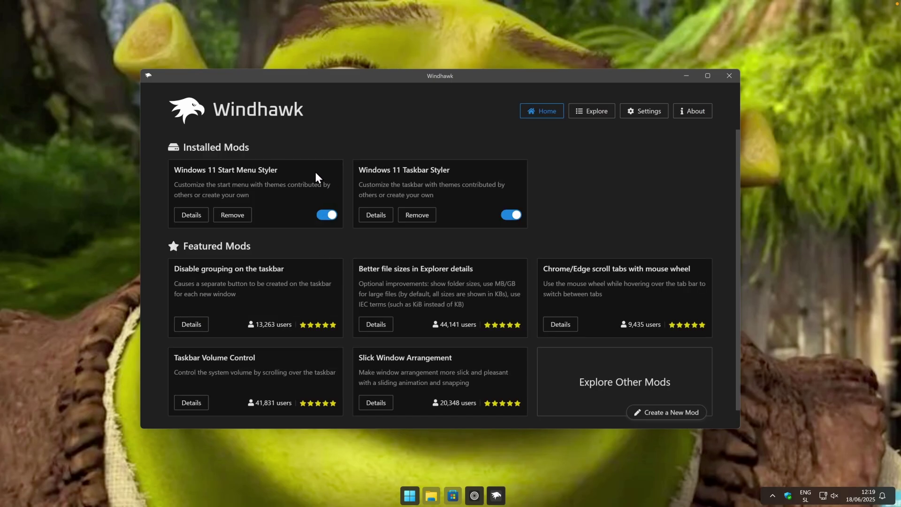
# Close Windhawk, open Task Manager, and expand then collapse Windhawk (32 bit)'s two processes
pyautogui.hotkey('alt', 'F4')
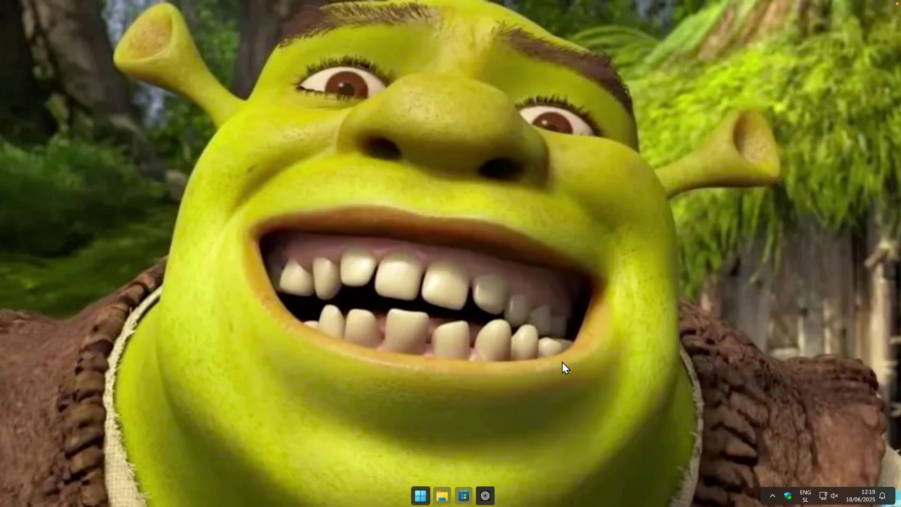
pyautogui.rightClick(612, 503)
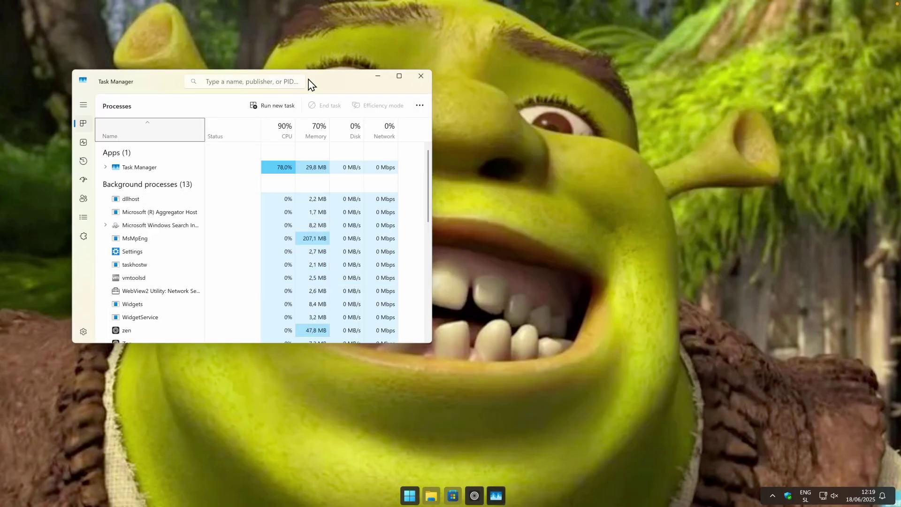
pyautogui.moveTo(308, 80); pyautogui.dragTo(396, 92)
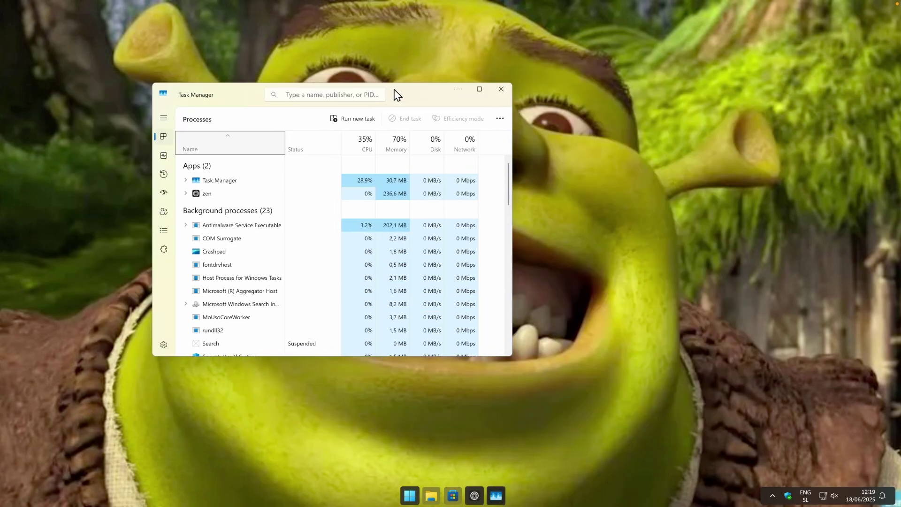
pyautogui.click(415, 496)
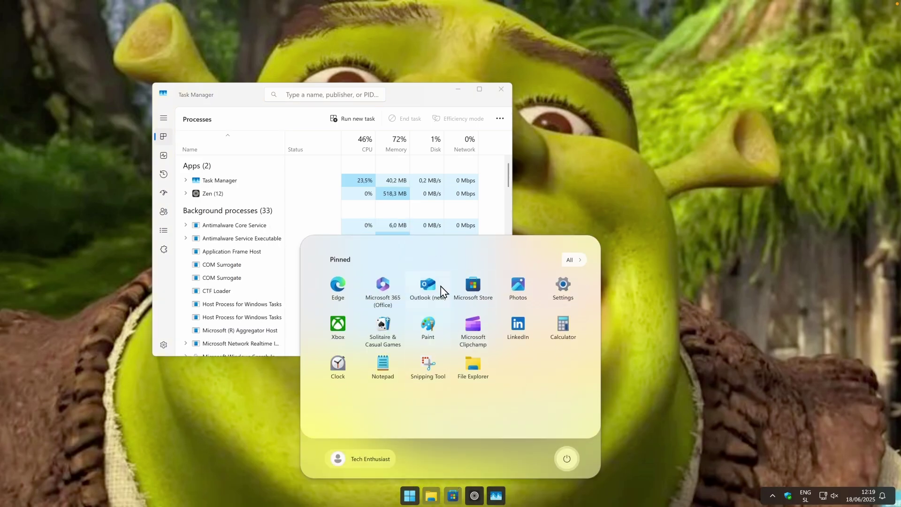
pyautogui.press('Escape')
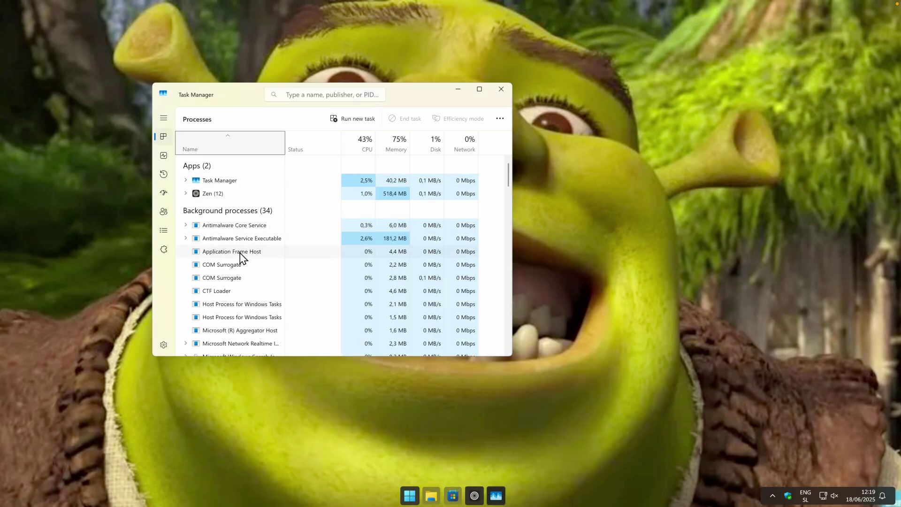
pyautogui.scroll(-8, 240, 257)
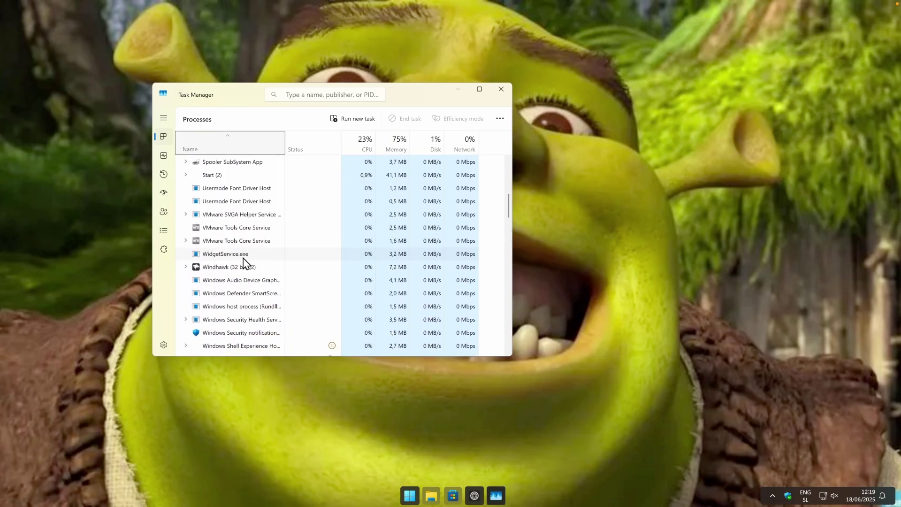
pyautogui.click(186, 267)
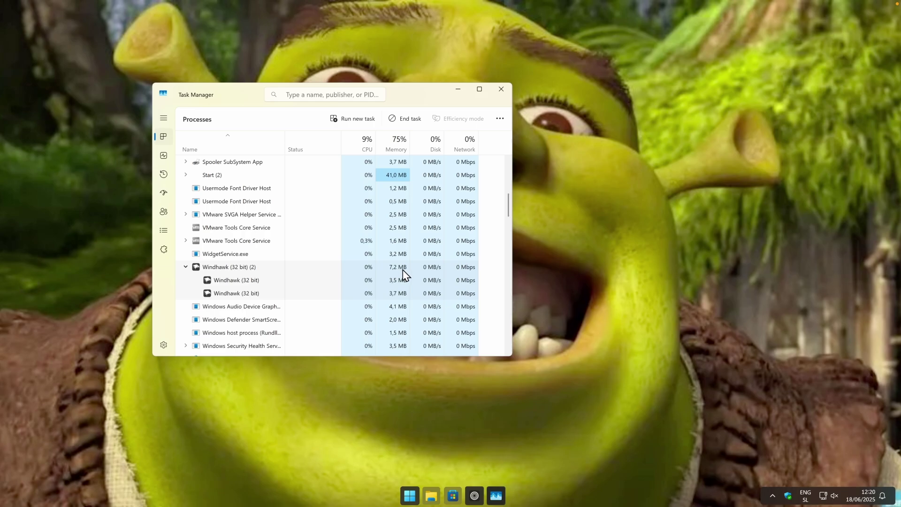
pyautogui.click(186, 267)
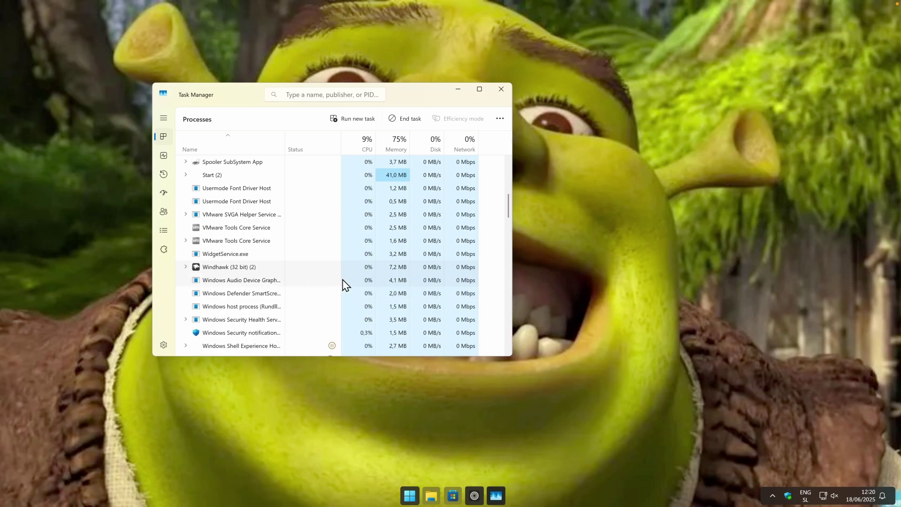
# Close Task Manager, dismiss the desktop context menu, and bring up the browser on nilesoft.org
pyautogui.click(501, 90)
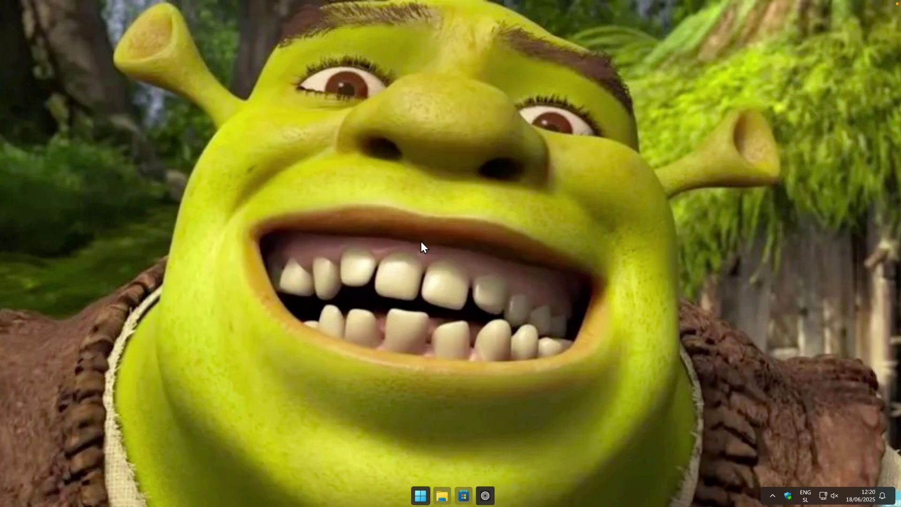
pyautogui.rightClick(420, 231)
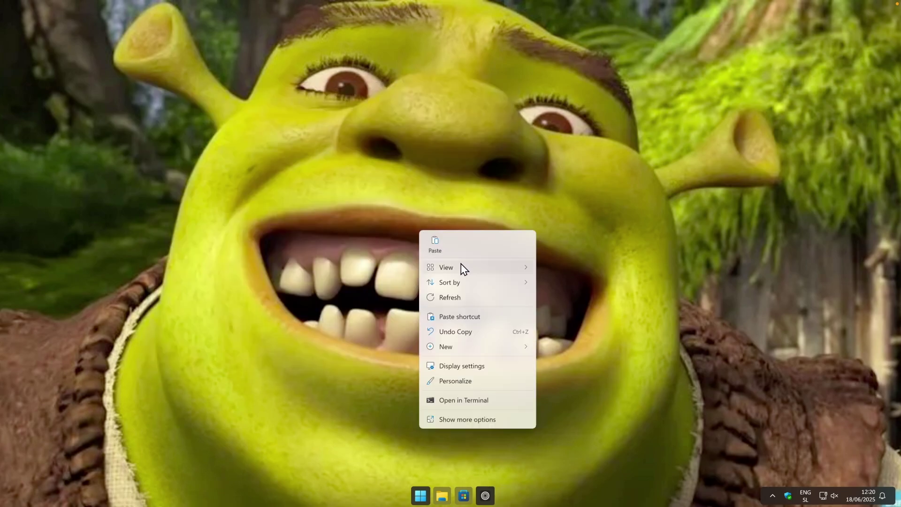
pyautogui.moveTo(461, 264)
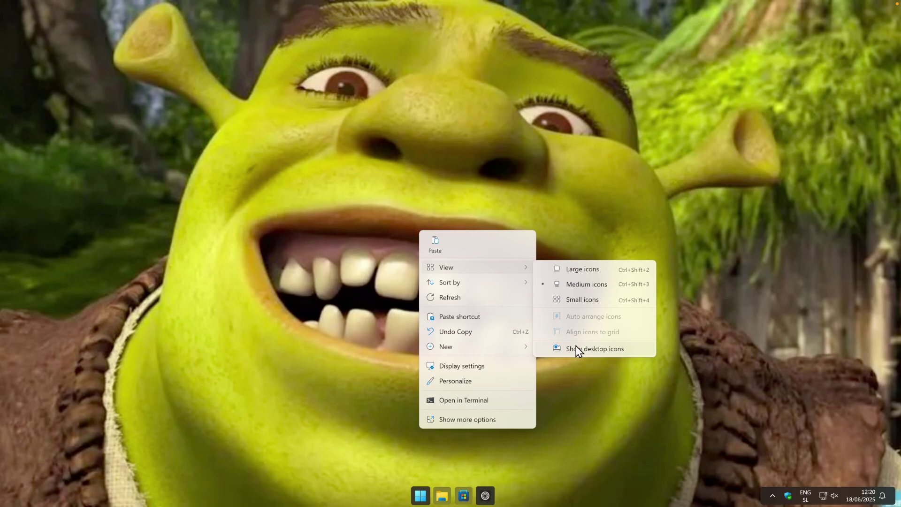
pyautogui.click(357, 283)
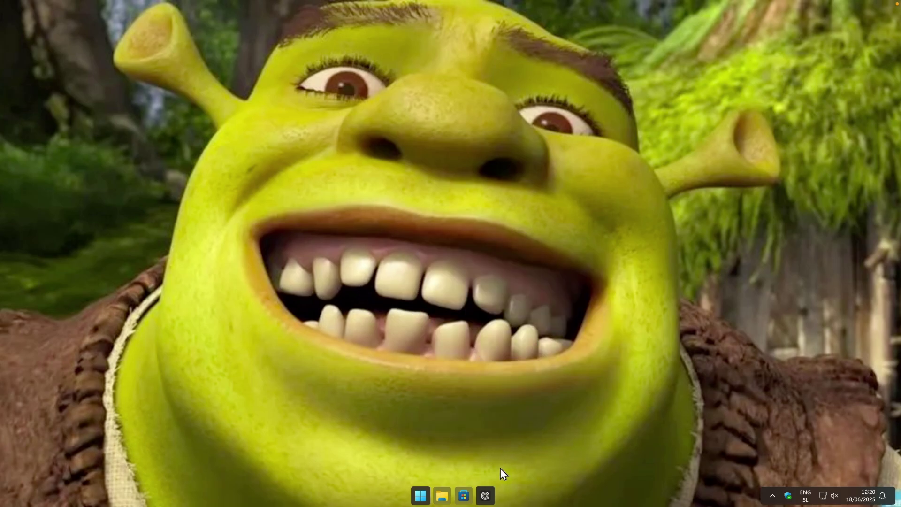
pyautogui.click(492, 495)
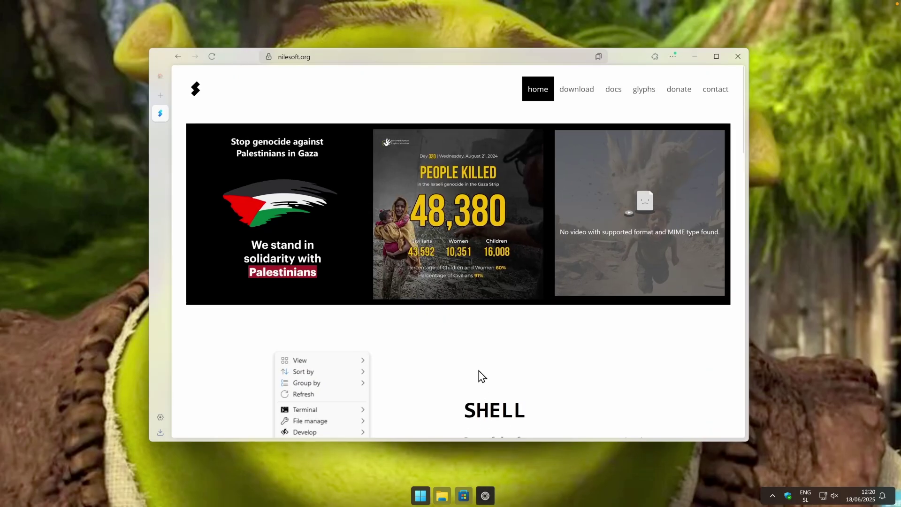
# Download the Nilesoft Shell 1.9.18 arm64 setup and run it from the downloads list
pyautogui.click(299, 57)
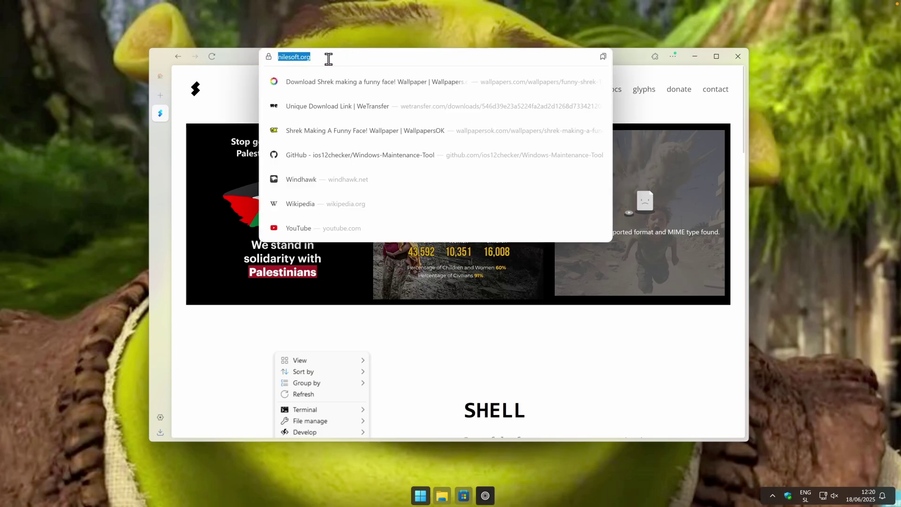
pyautogui.click(521, 338)
pyautogui.click(580, 89)
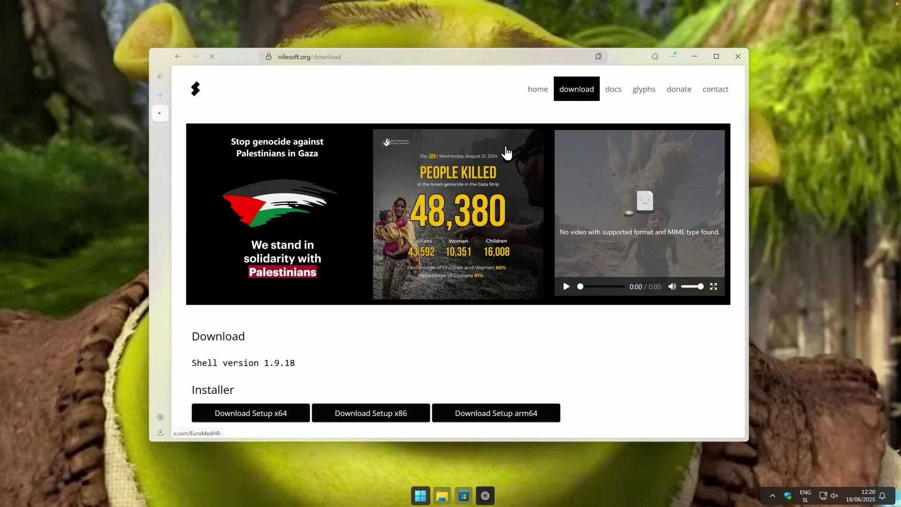
pyautogui.scroll(-3, 379, 263)
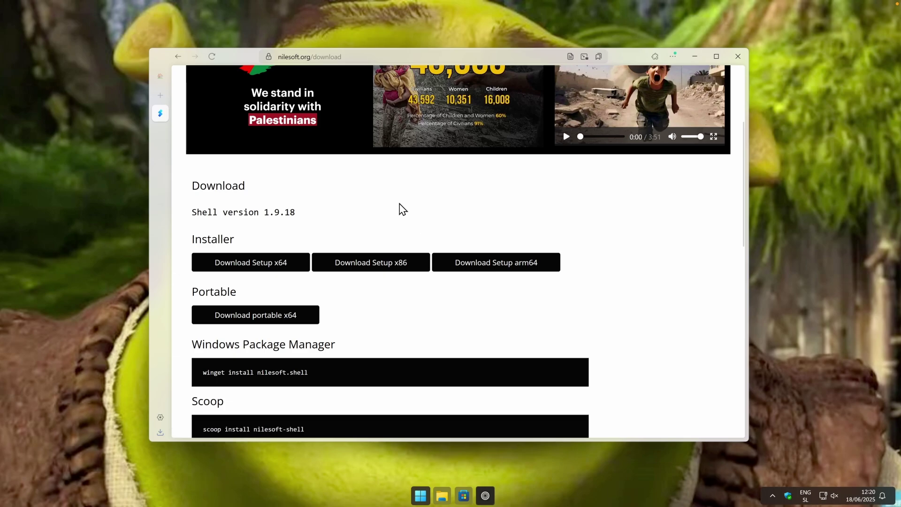
pyautogui.click(517, 267)
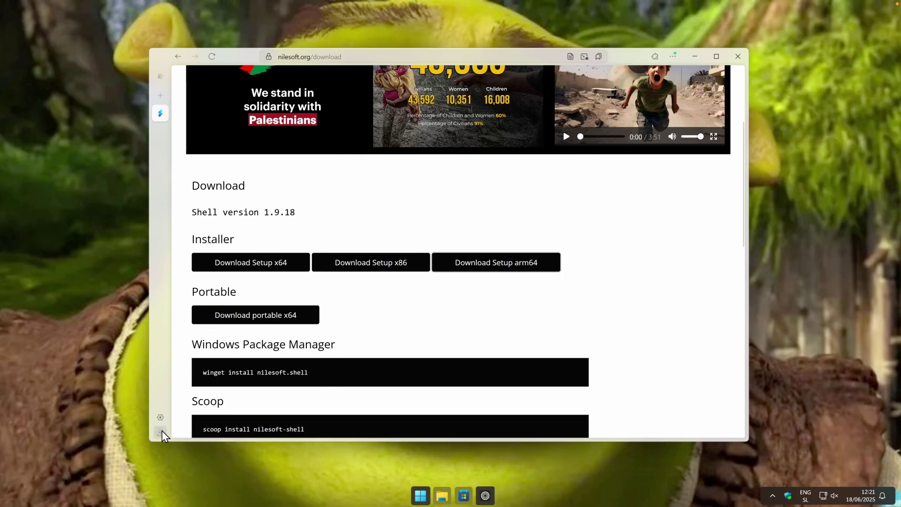
pyautogui.click(161, 432)
pyautogui.click(298, 312)
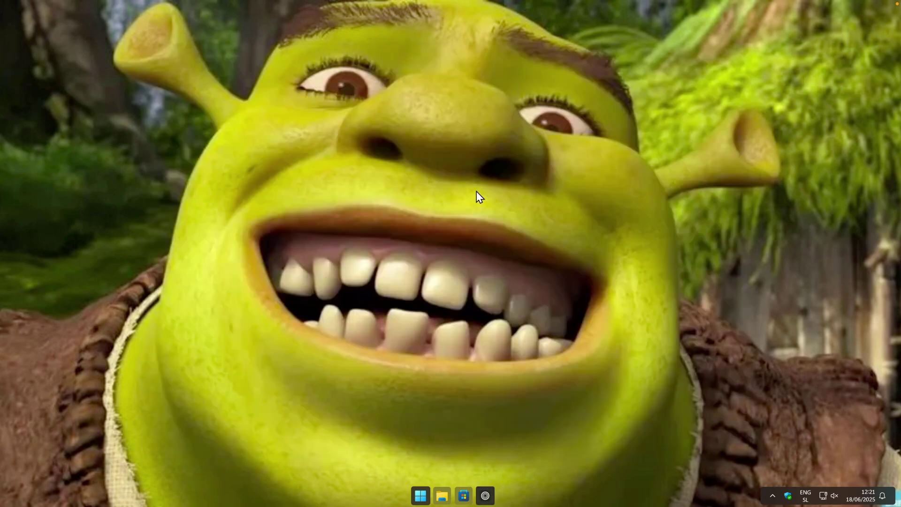
pyautogui.rightClick(475, 212)
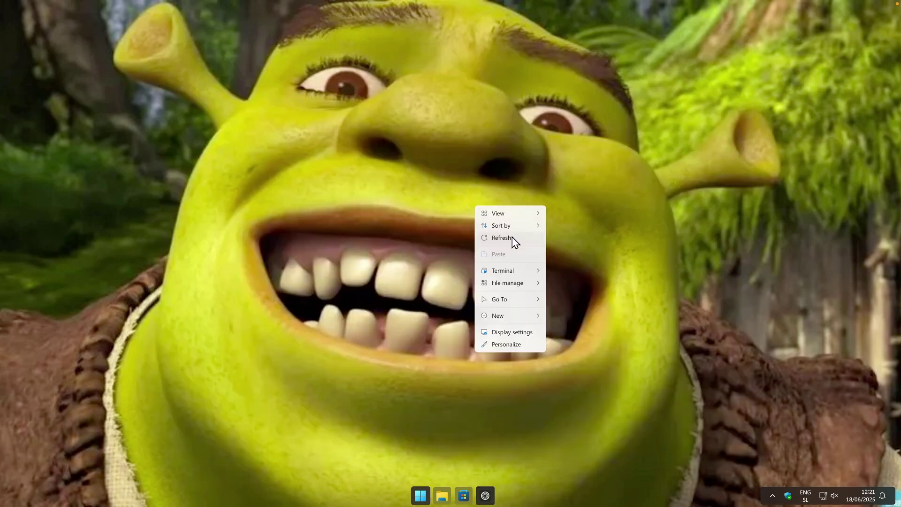
pyautogui.moveTo(510, 270)
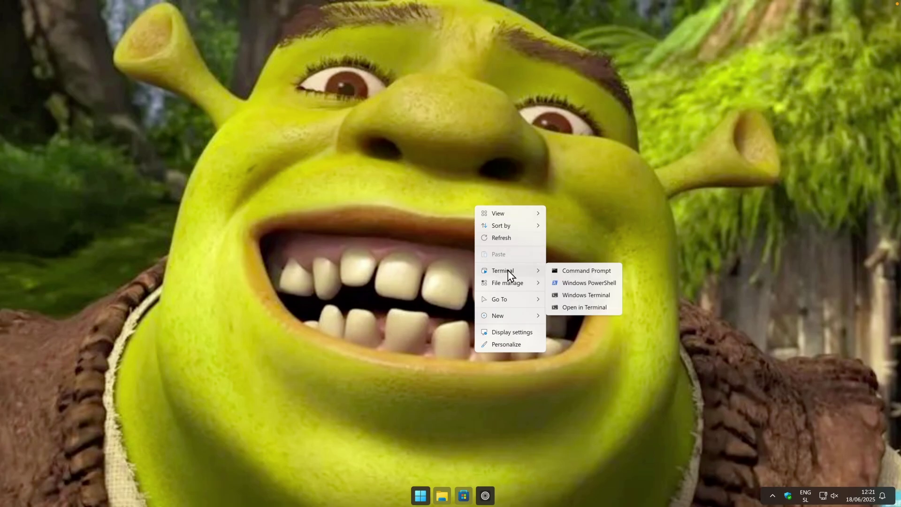
pyautogui.moveTo(519, 290)
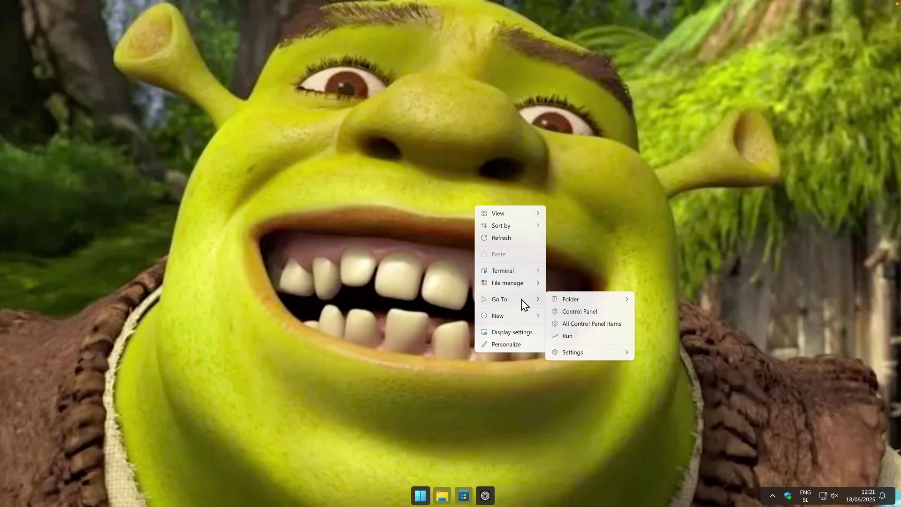
pyautogui.click(443, 496)
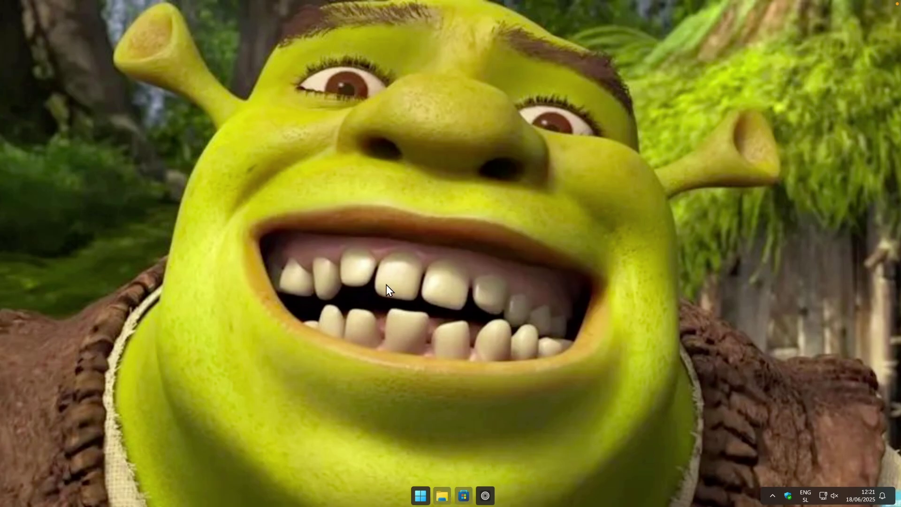
# In File Explorer's Downloads, view the new context menu for windhawk_setup
pyautogui.click(235, 245)
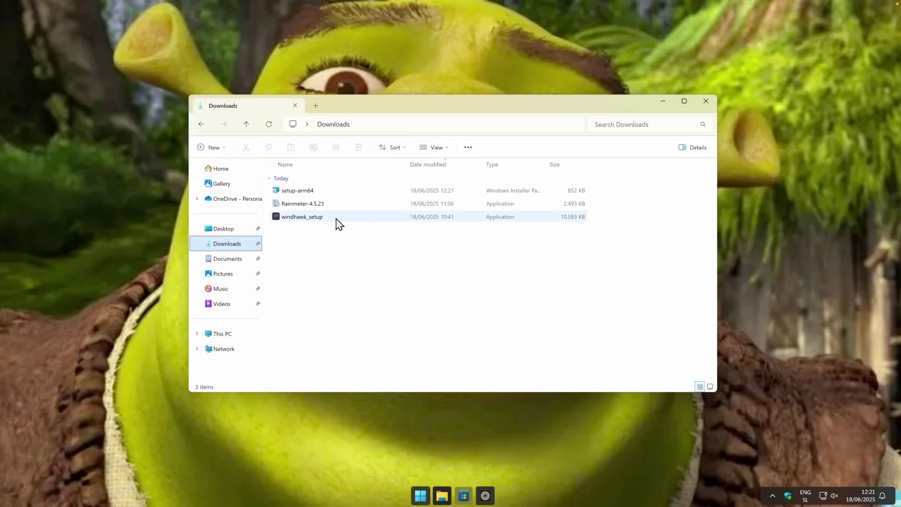
pyautogui.click(329, 217)
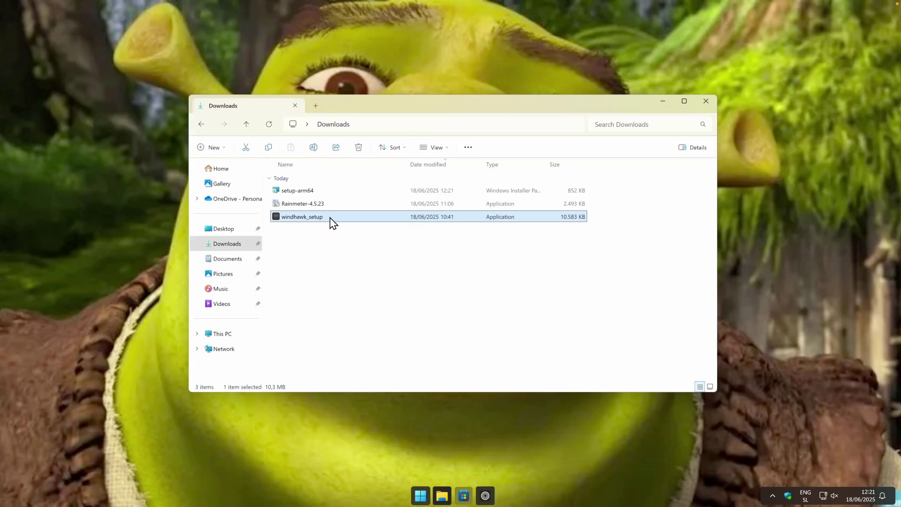
pyautogui.rightClick(331, 217)
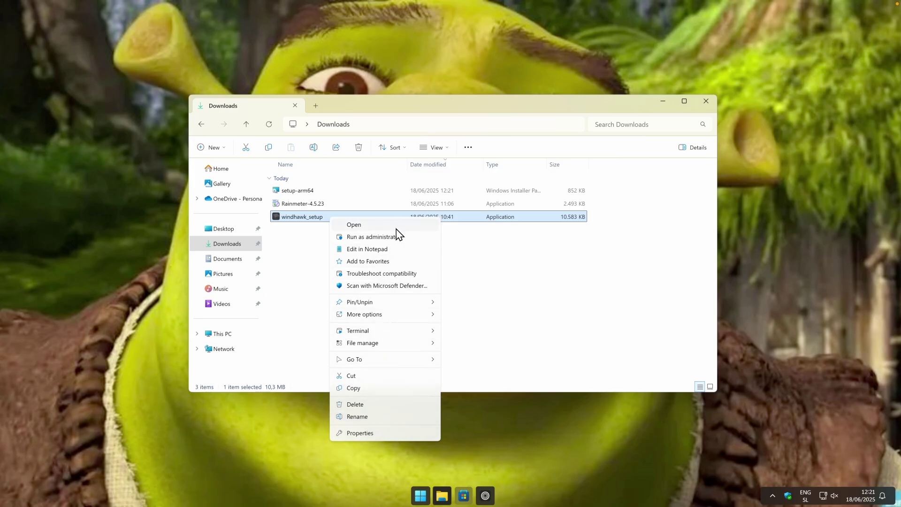
pyautogui.click(442, 496)
# Return to the Nilesoft Shell download page in the browser
pyautogui.click(487, 497)
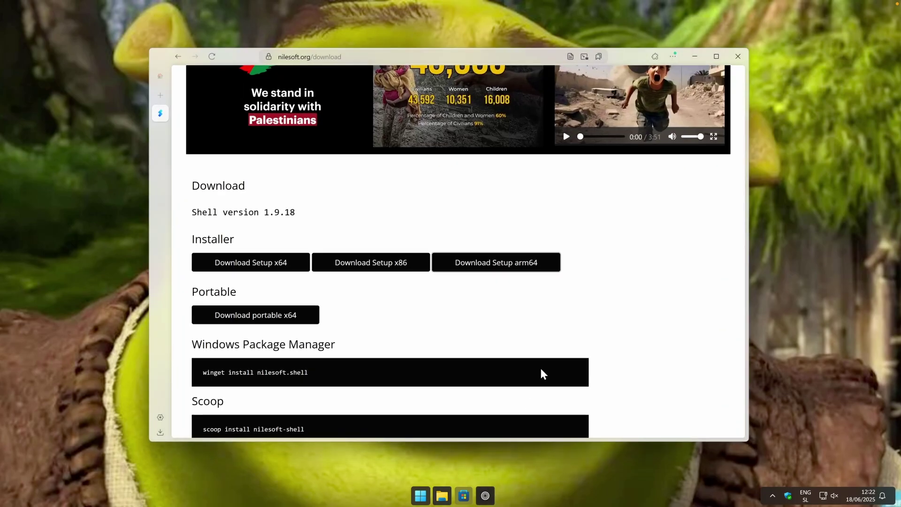
pyautogui.press('super+d')
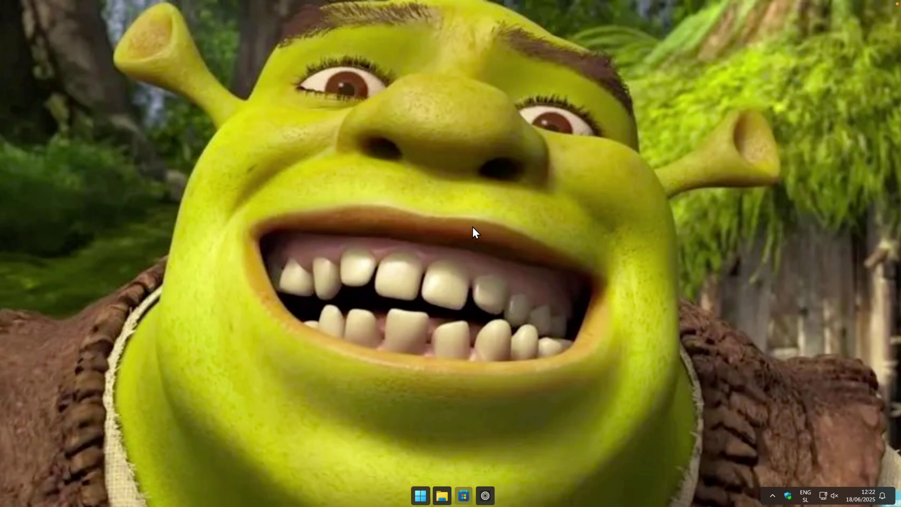
pyautogui.press('super+d')
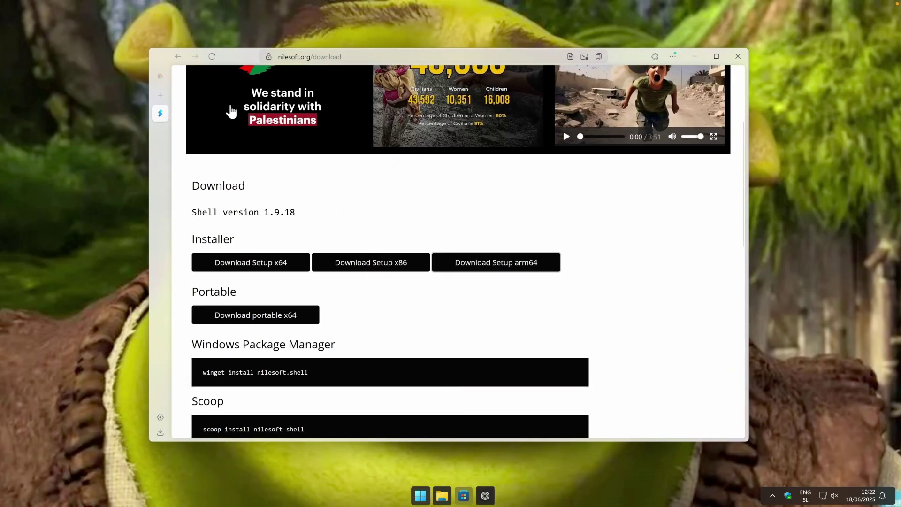
# Load the Unsplash website in the browser
pyautogui.click(322, 55)
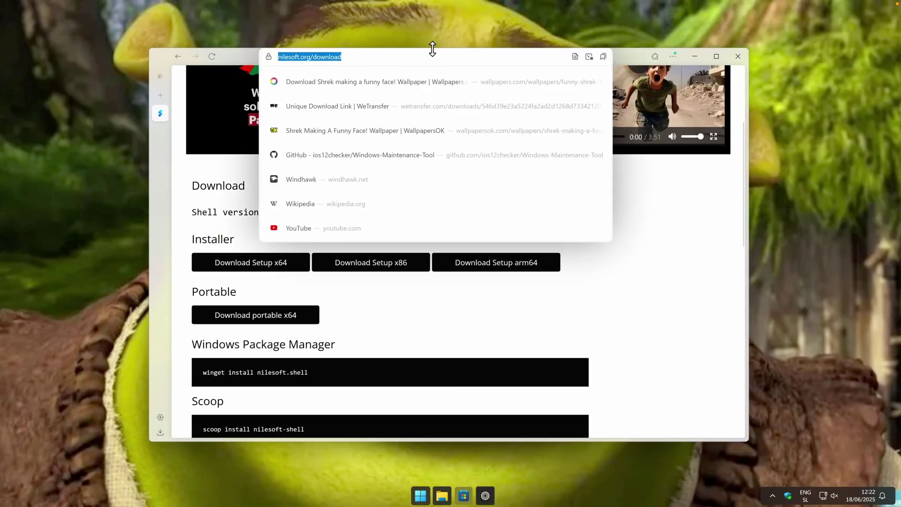
pyautogui.write('unsplash.com')
pyautogui.press('Return')
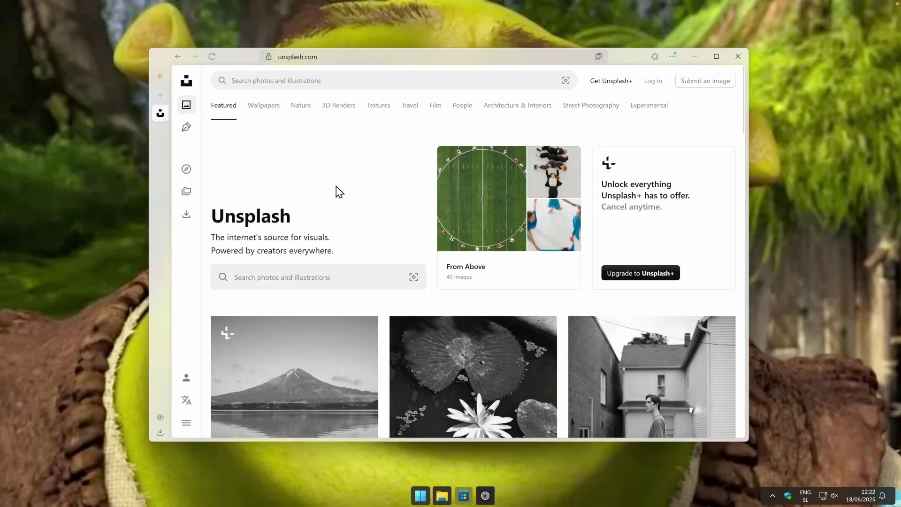
# Download the abstract floating-spheres photo from Wallpapers and select it in Downloads
pyautogui.click(265, 108)
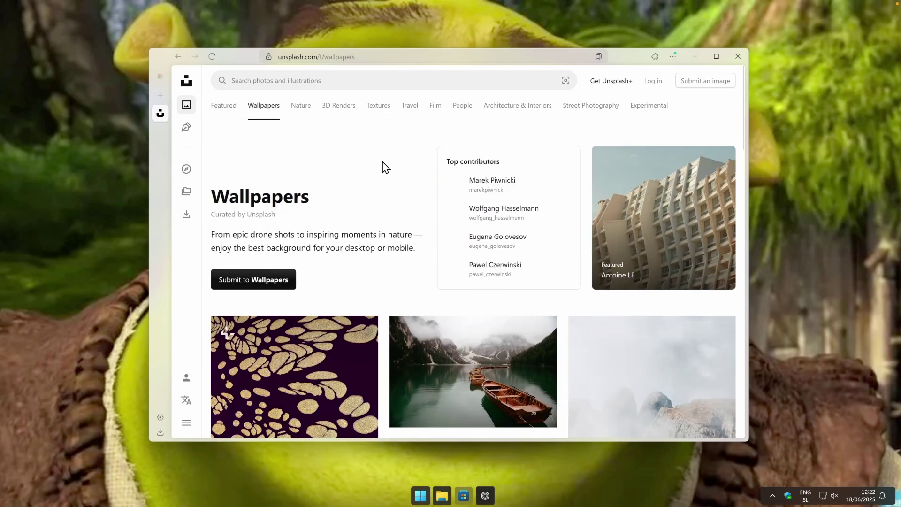
pyautogui.scroll(-12, 400, 203)
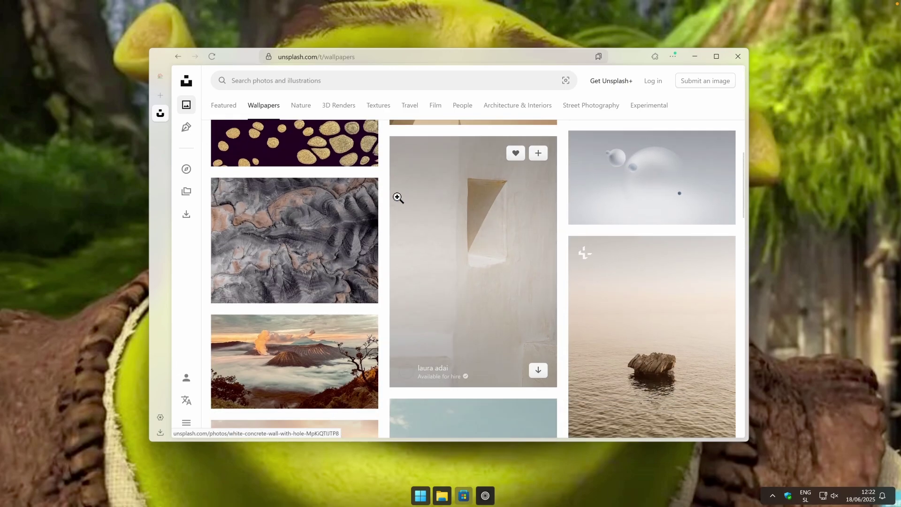
pyautogui.scroll(-10, 398, 197)
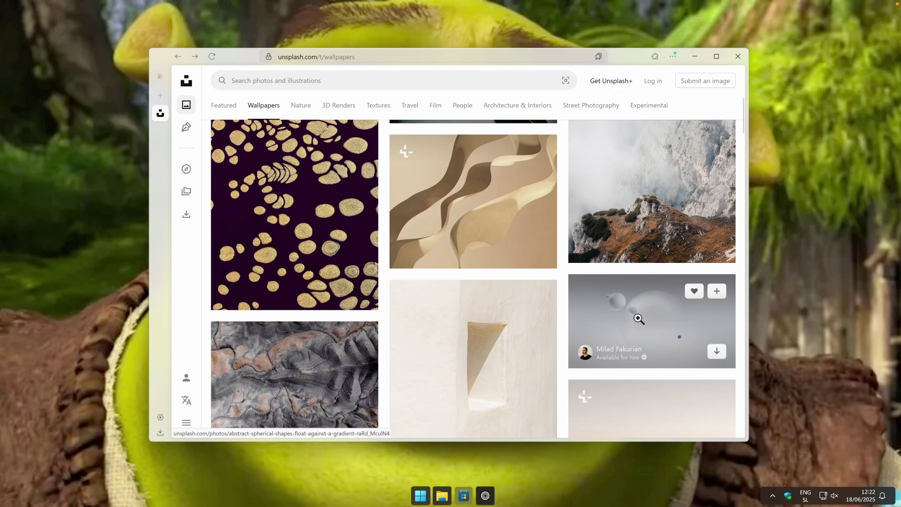
pyautogui.click(638, 320)
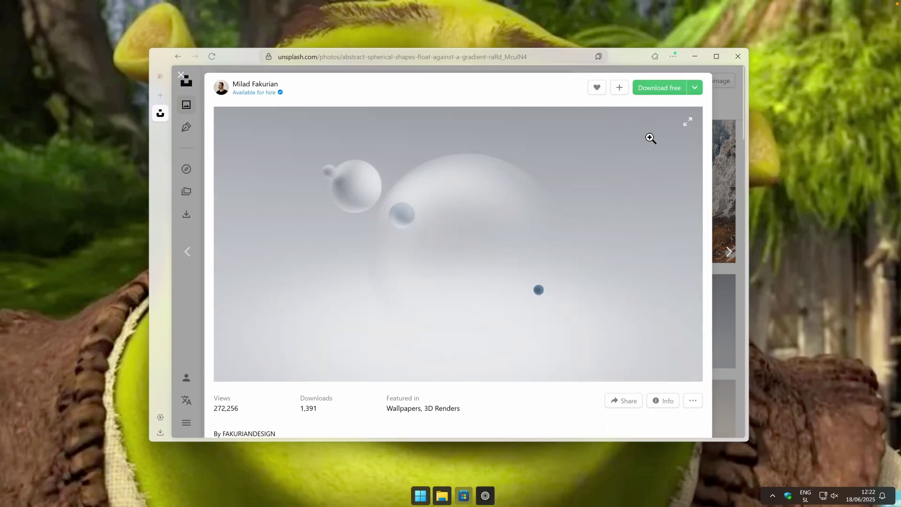
pyautogui.click(676, 102)
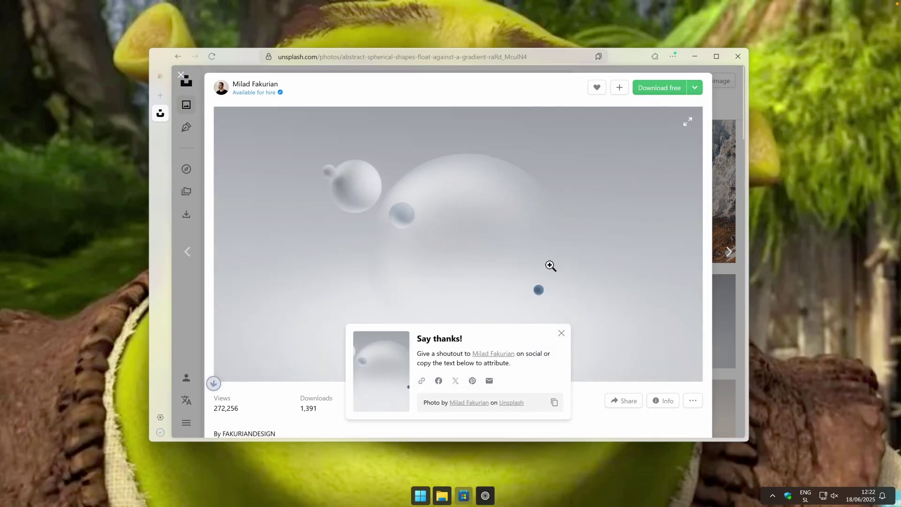
pyautogui.click(443, 495)
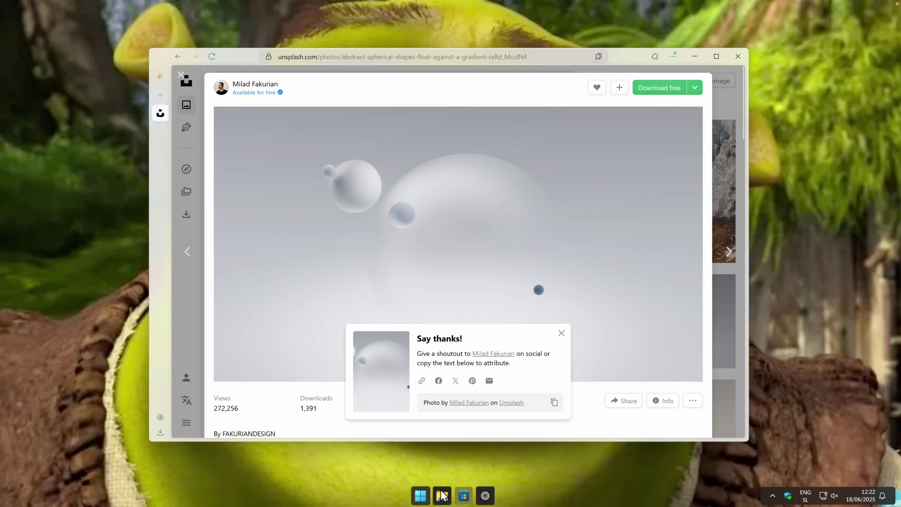
pyautogui.click(331, 190)
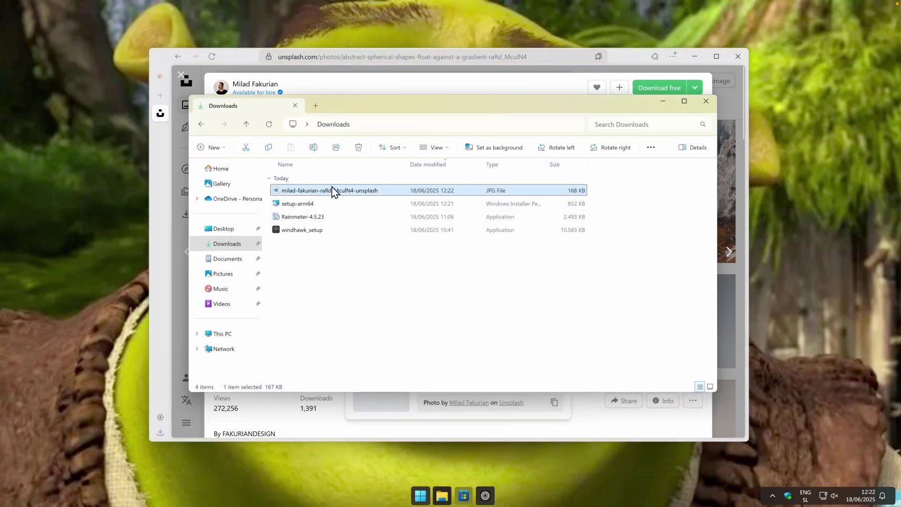
# Set the downloaded spheres JPG as the desktop background and view it on the desktop
pyautogui.click(510, 151)
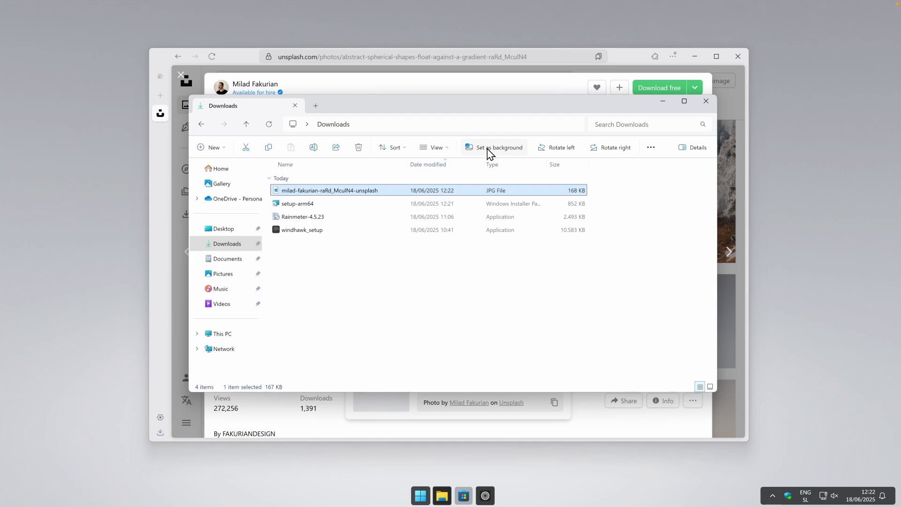
pyautogui.press('super+d')
pyautogui.press('super')
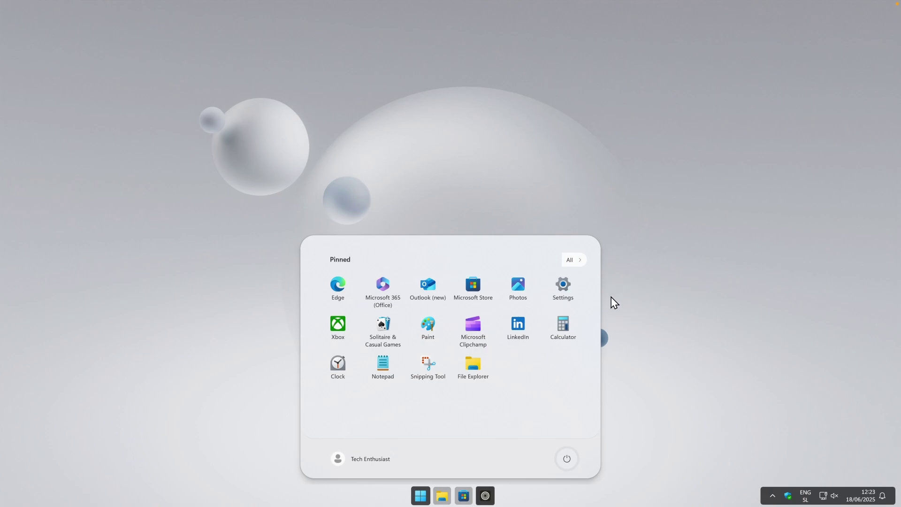
# Load rainmeter.net and run the downloaded Rainmeter installer
pyautogui.click(487, 494)
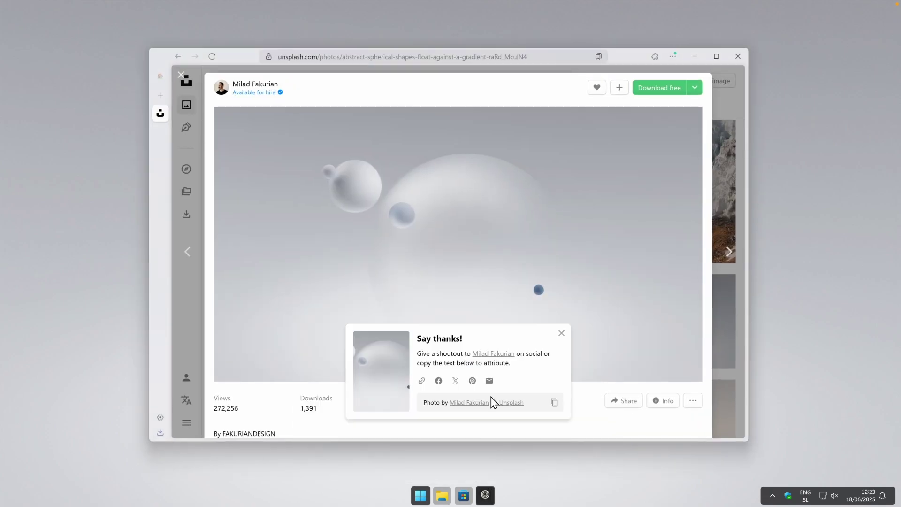
pyautogui.click(380, 56)
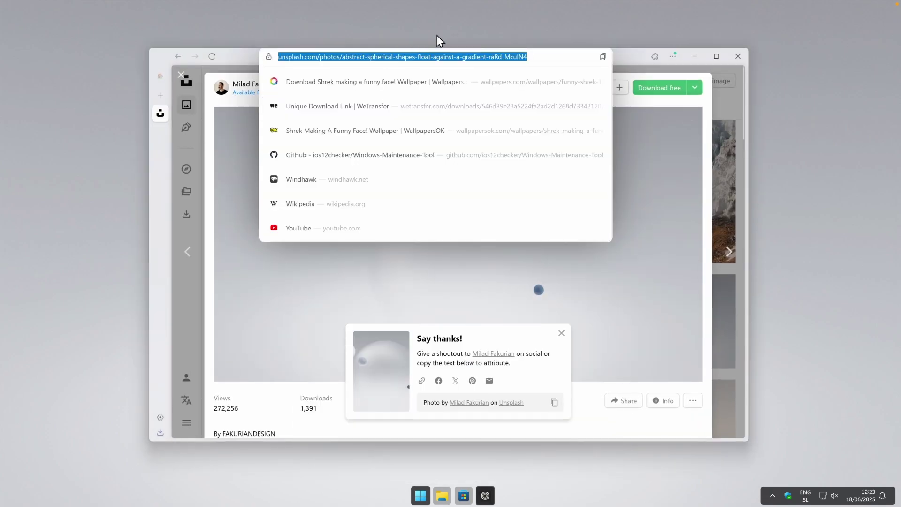
pyautogui.write('rainm')
pyautogui.press('Down')
pyautogui.press('Return')
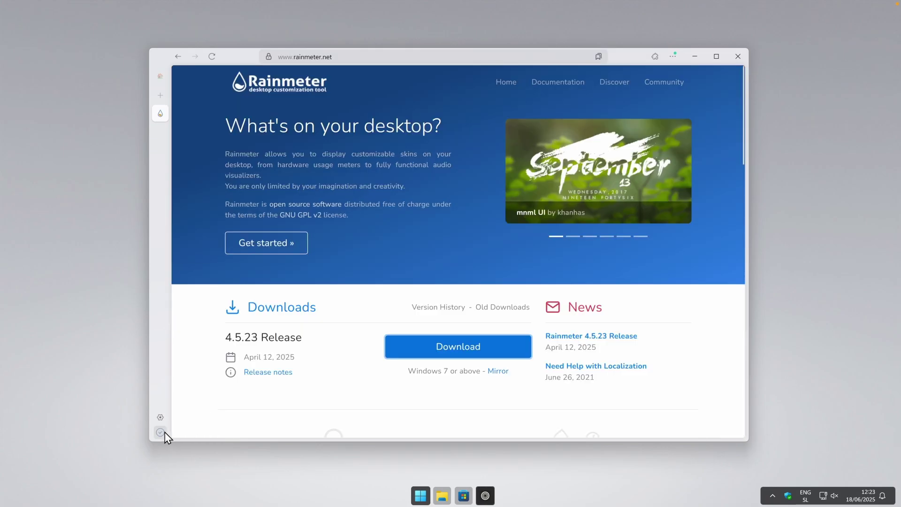
pyautogui.click(160, 432)
pyautogui.click(296, 262)
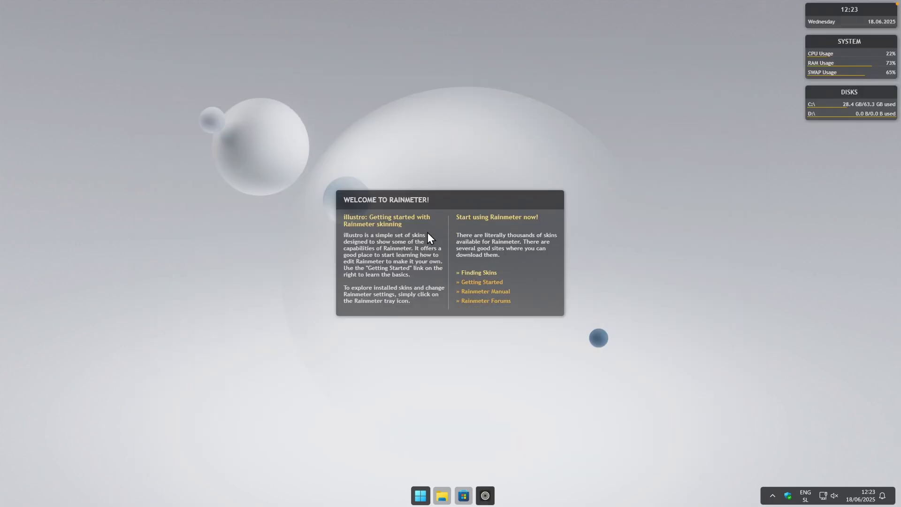
# Unload the illustro welcome, disks and system widgets from the desktop
pyautogui.rightClick(438, 211)
pyautogui.click(495, 317)
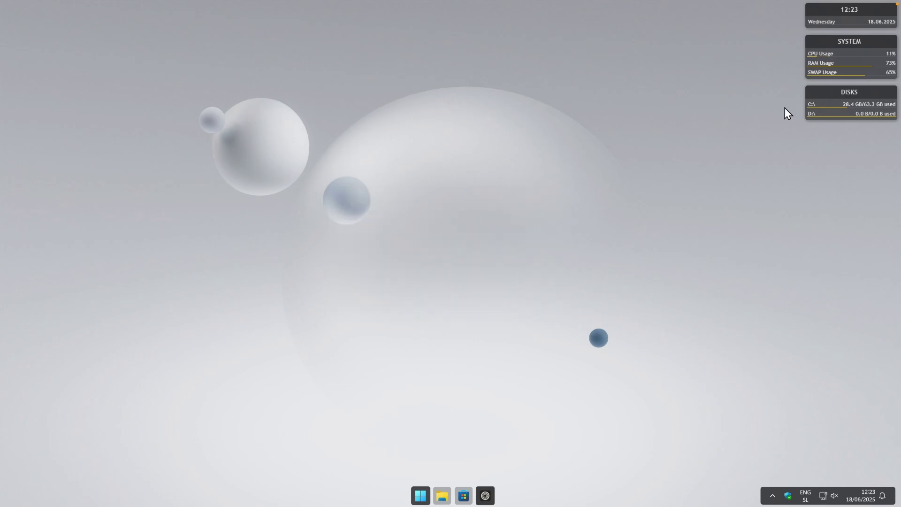
pyautogui.rightClick(837, 89)
pyautogui.click(865, 198)
pyautogui.rightClick(826, 54)
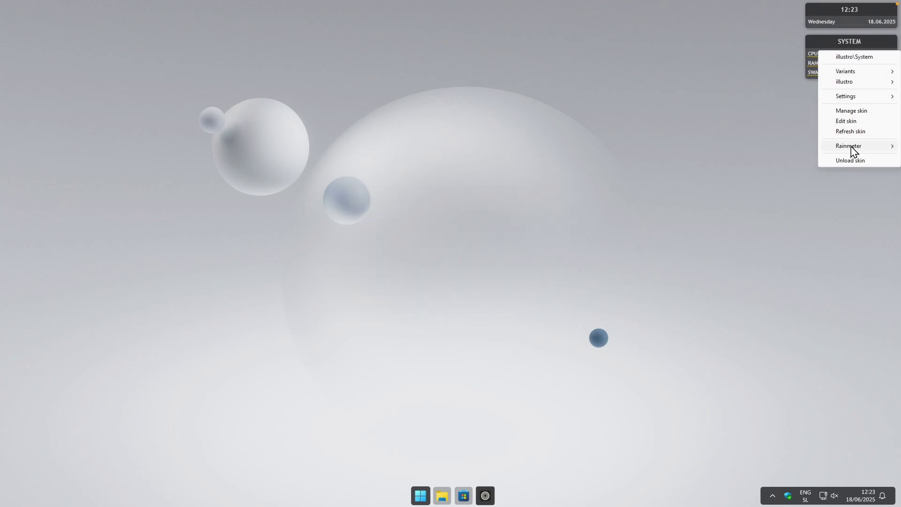
pyautogui.click(853, 157)
pyautogui.click(485, 496)
# Download JaxCoreSetup.bat from jaxcore.app, acknowledging the notice, and show recent downloads
pyautogui.click(397, 54)
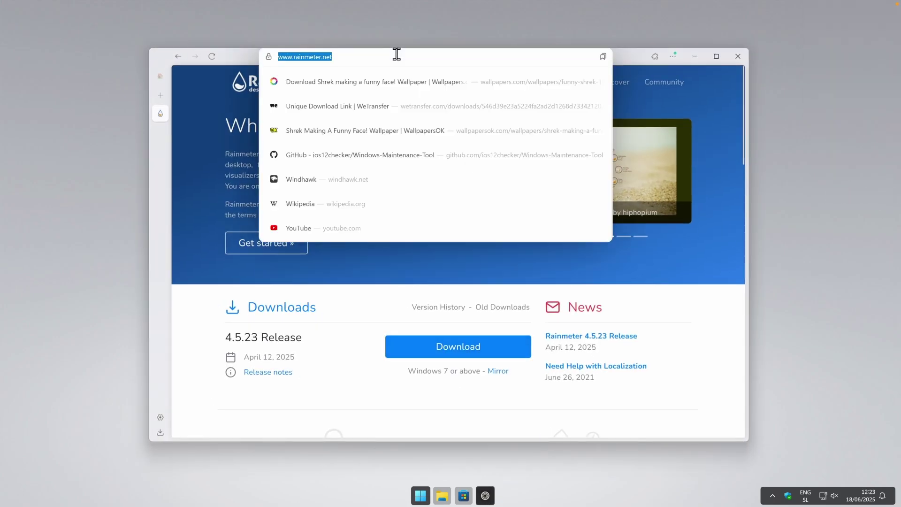
pyautogui.write('jaxcore.app')
pyautogui.press('Return')
pyautogui.click(284, 57)
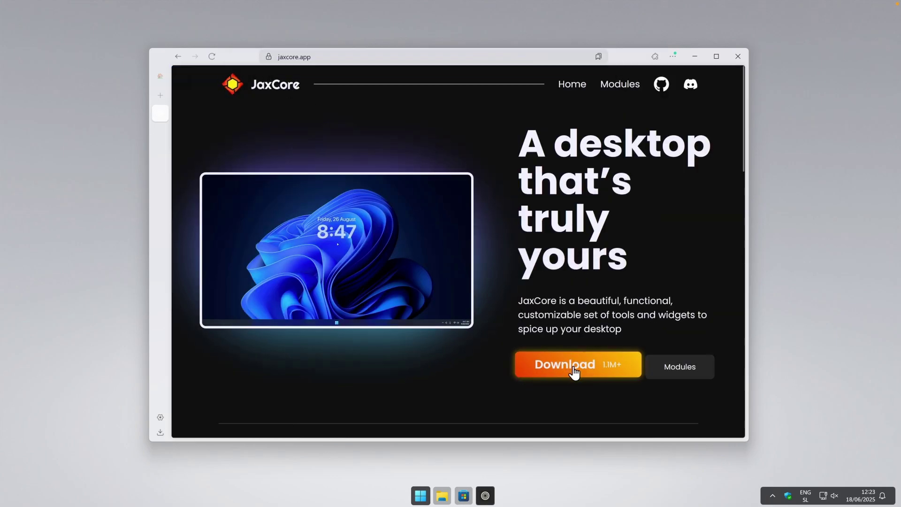
pyautogui.click(575, 369)
pyautogui.click(473, 339)
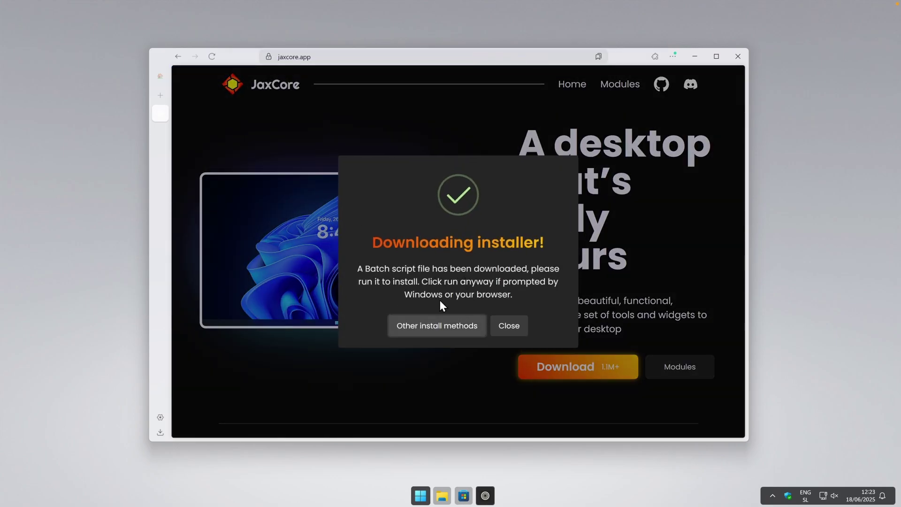
pyautogui.click(507, 326)
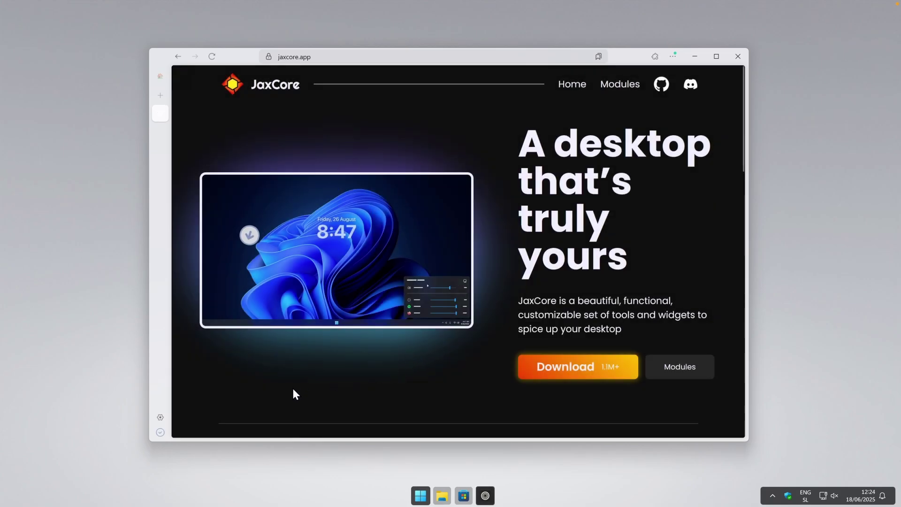
pyautogui.click(162, 432)
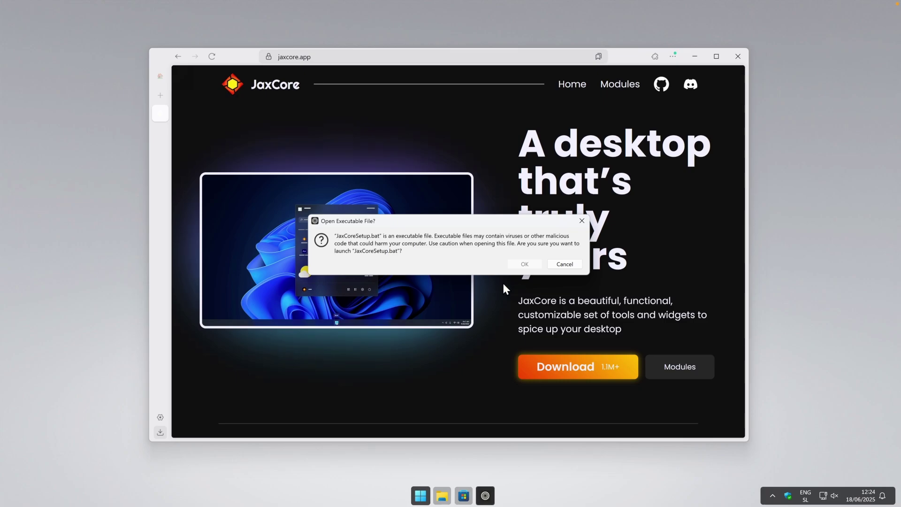
# Run JaxCoreSetup.bat and position the opened JaxCore window on the desktop
pyautogui.click(526, 264)
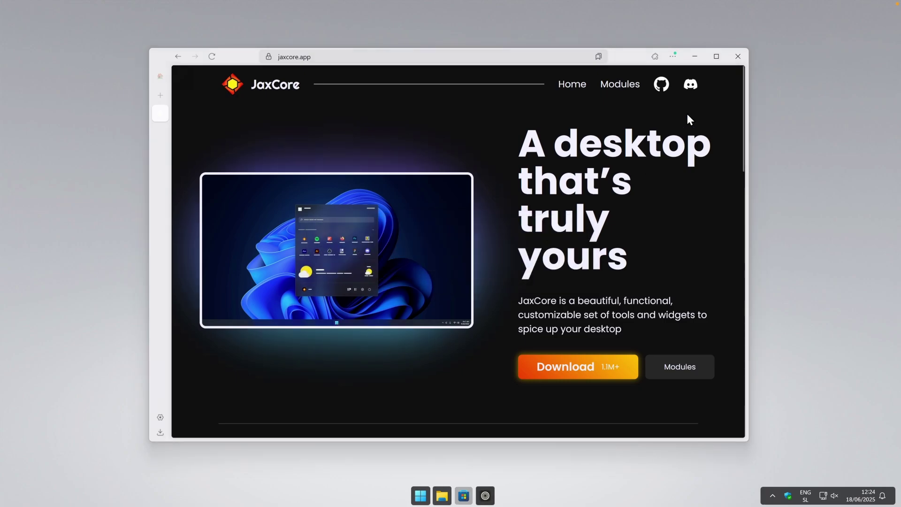
pyautogui.click(696, 56)
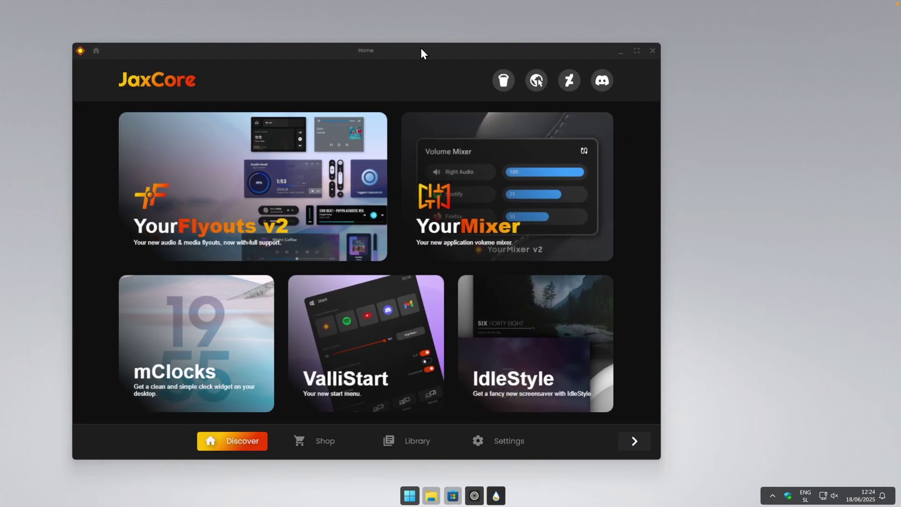
pyautogui.moveTo(421, 52); pyautogui.dragTo(447, 41)
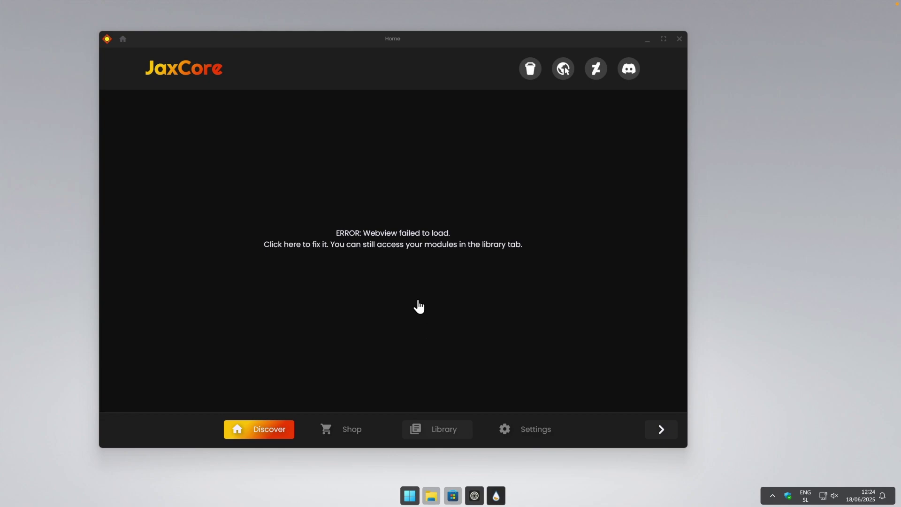
# Install ModularClocks 2.5 from the JaxCore library and switch it to Activated
pyautogui.click(499, 243)
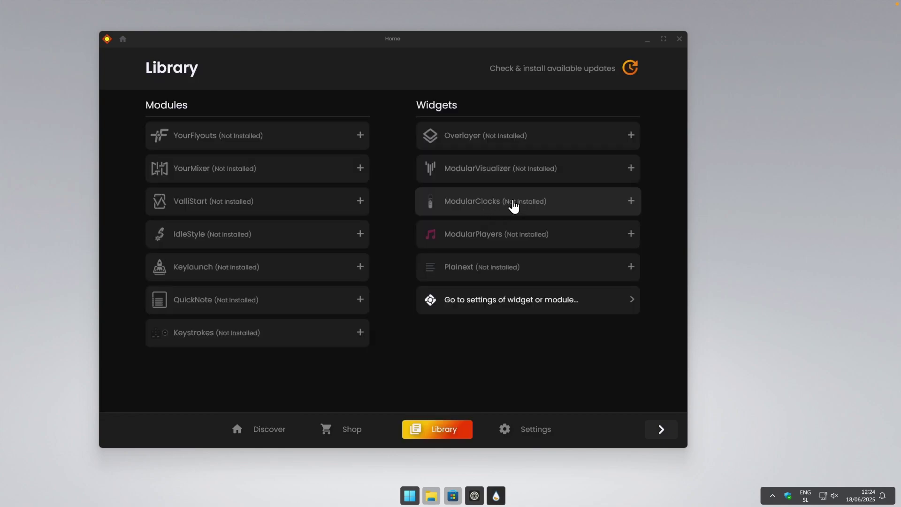
pyautogui.click(498, 208)
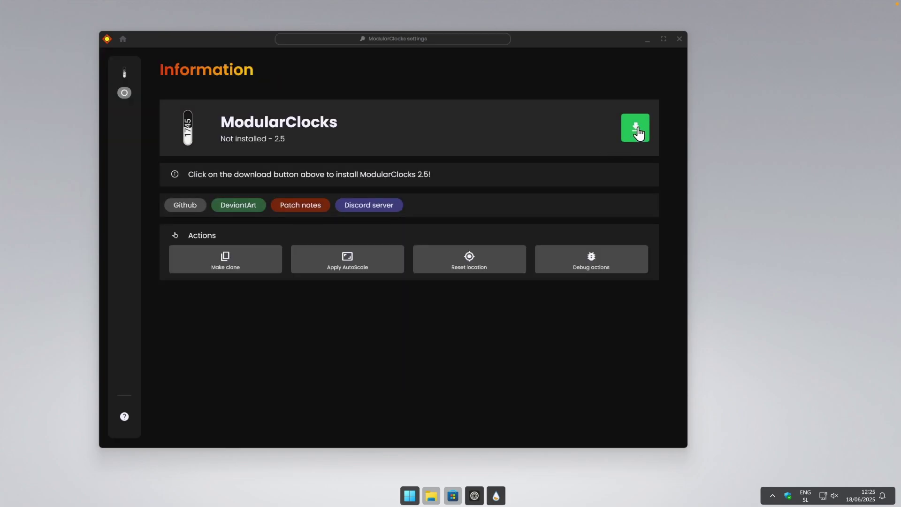
pyautogui.click(638, 130)
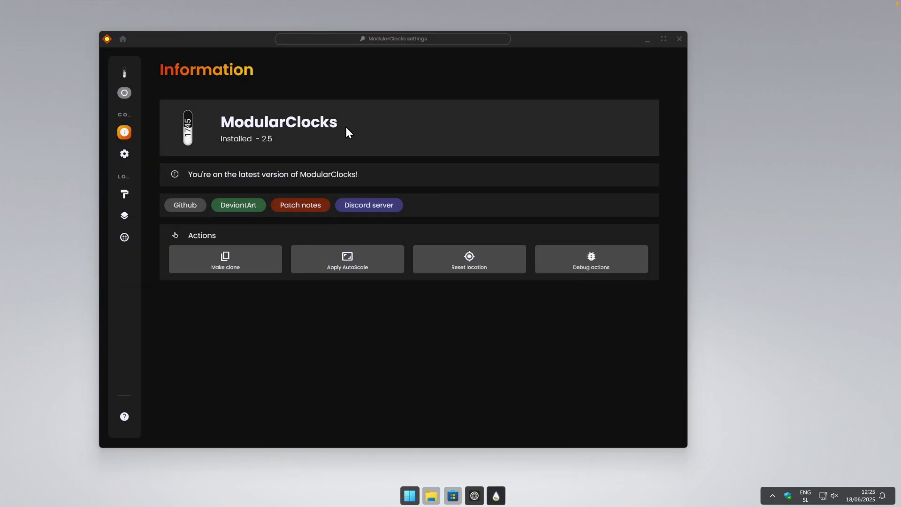
pyautogui.click(126, 93)
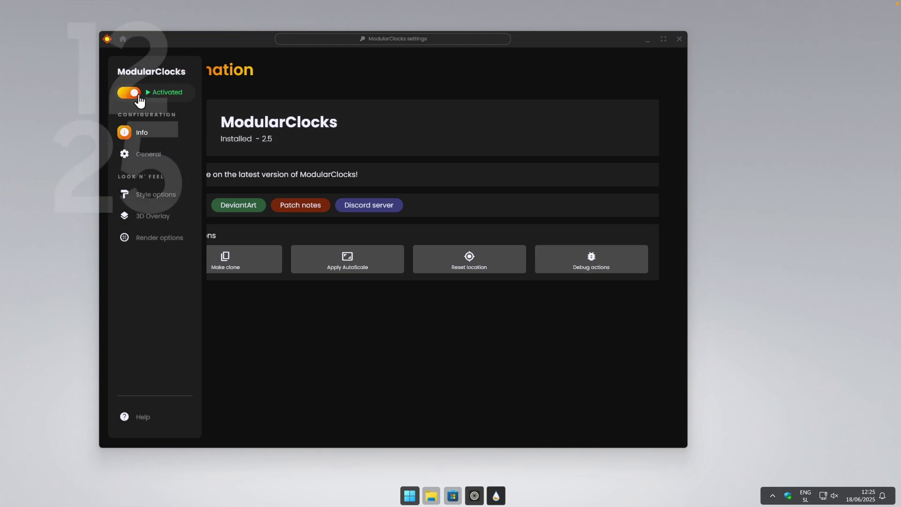
pyautogui.moveTo(223, 44); pyautogui.dragTo(377, 48)
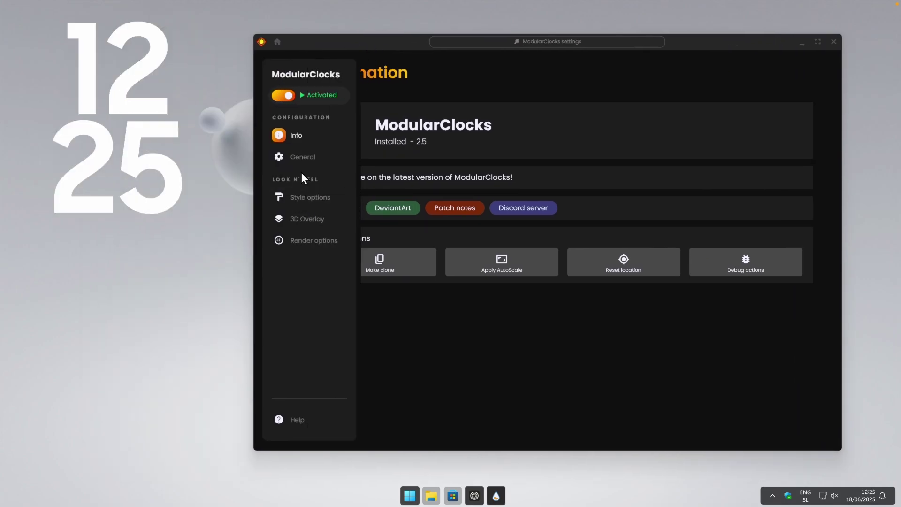
# Choose ModularClocks clock style 16 under General and open its Style options
pyautogui.click(305, 165)
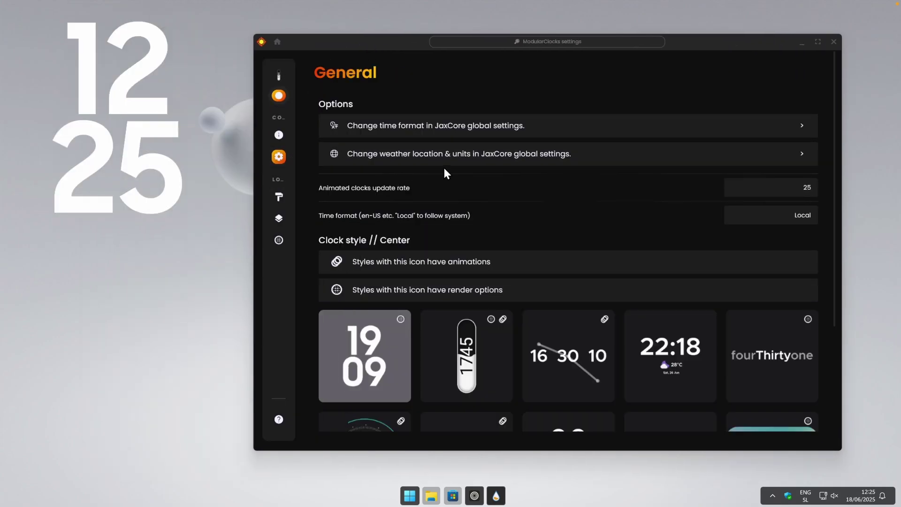
pyautogui.scroll(-3, 482, 166)
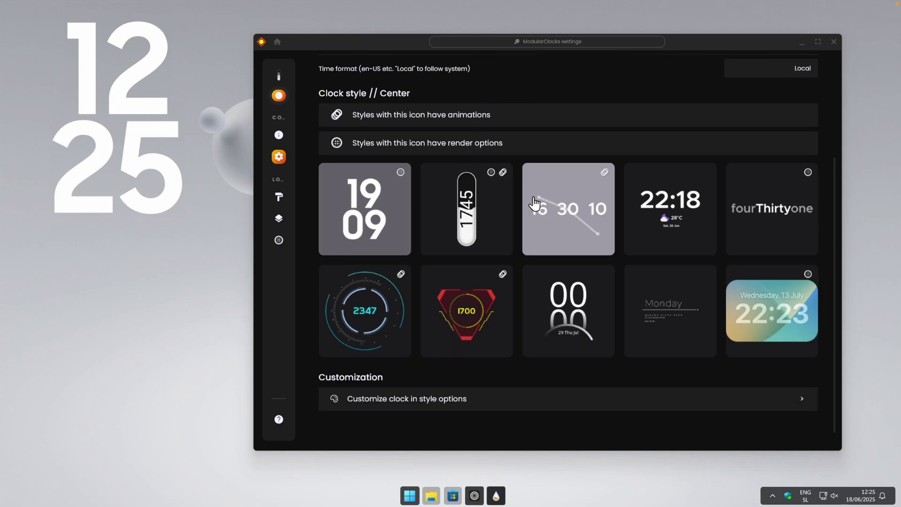
pyautogui.click(780, 297)
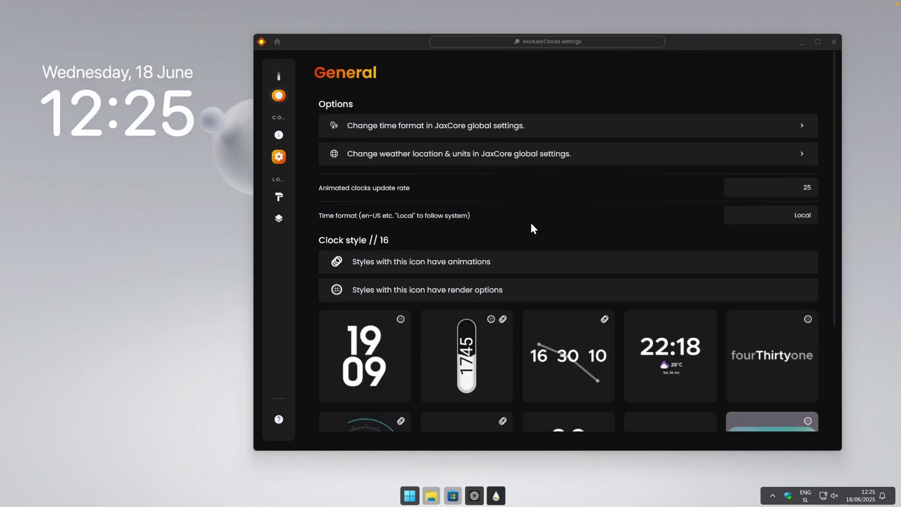
pyautogui.scroll(-3, 518, 295)
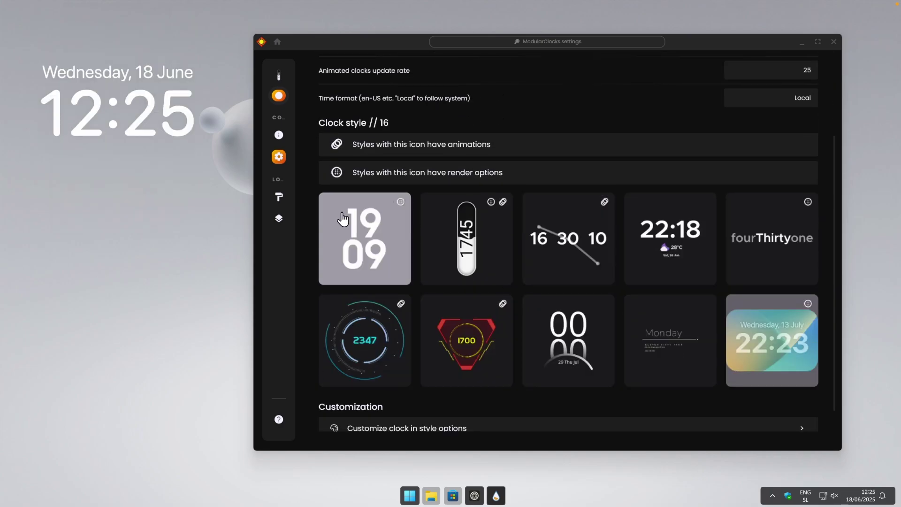
pyautogui.click(300, 202)
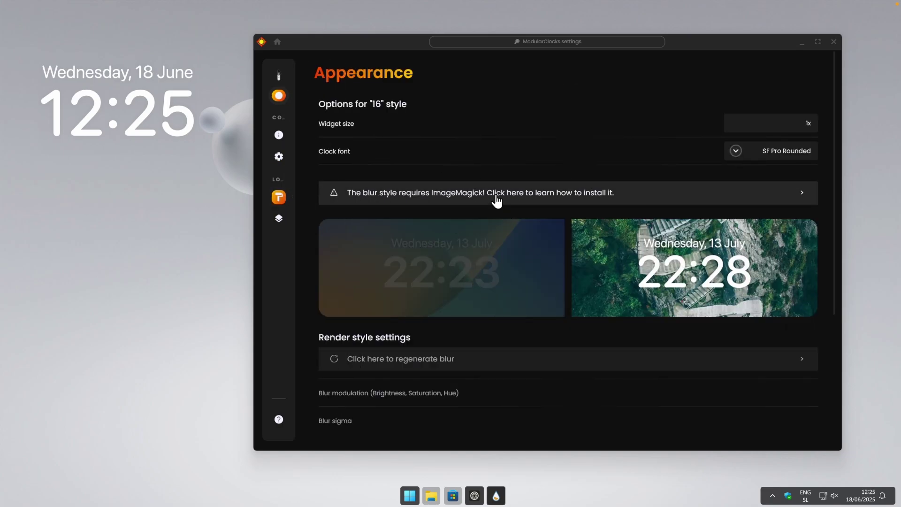
# Download ImageMagick-7.1.1-47-Q16-x64-dll.exe, check its progress, and minimize the browser
pyautogui.click(496, 195)
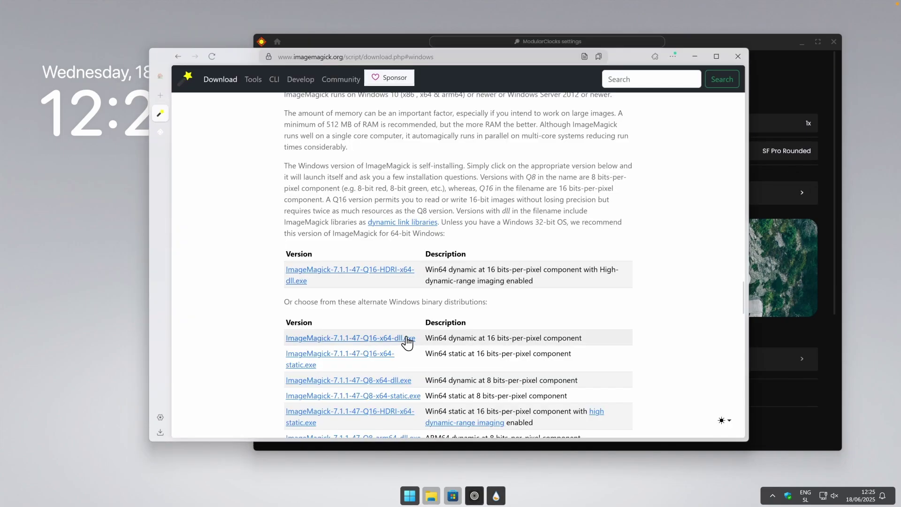
pyautogui.click(407, 339)
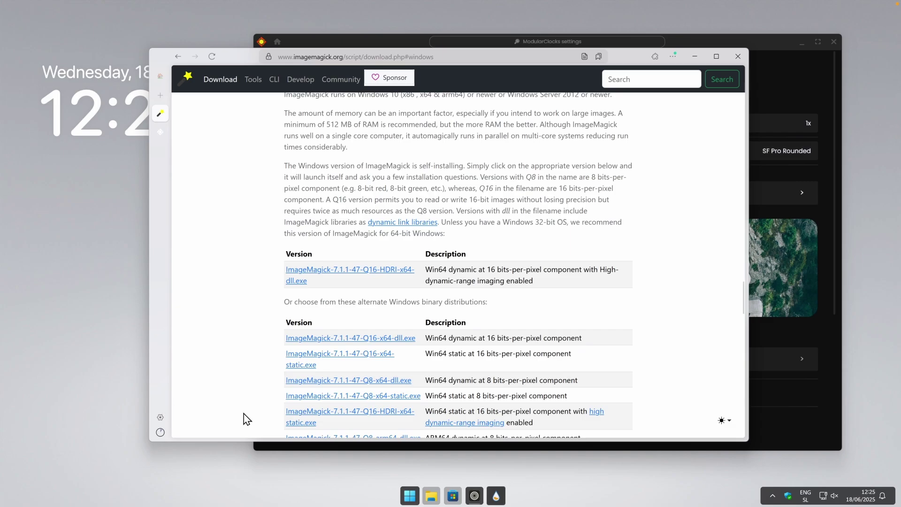
pyautogui.click(165, 434)
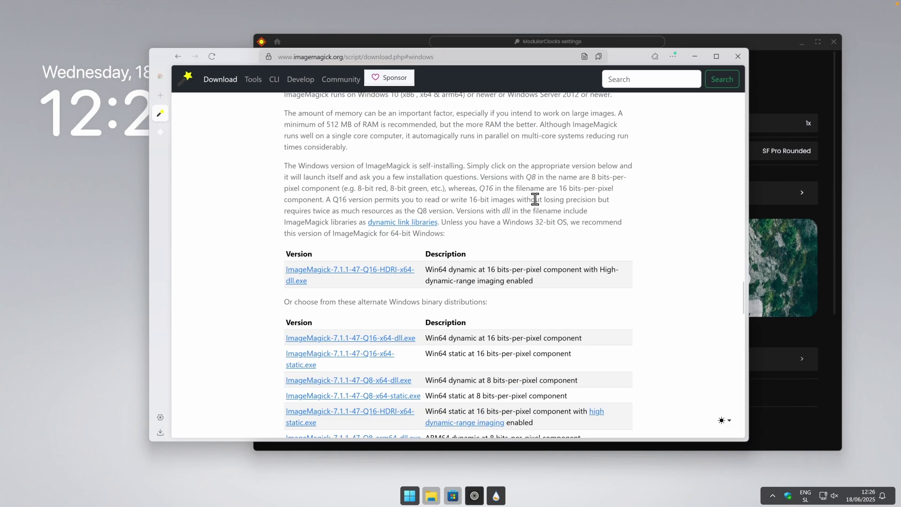
pyautogui.click(696, 56)
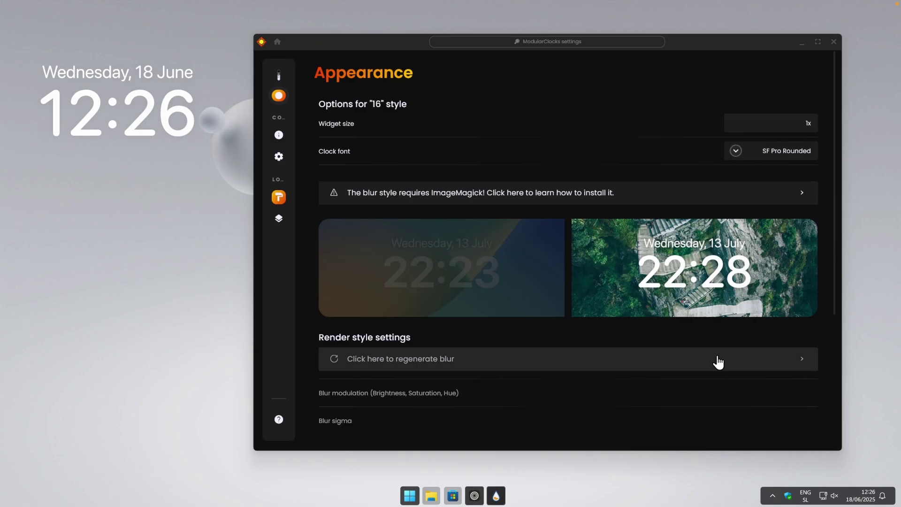
# Exit Rainmeter from its tray icon menu
pyautogui.click(773, 496)
pyautogui.rightClick(755, 469)
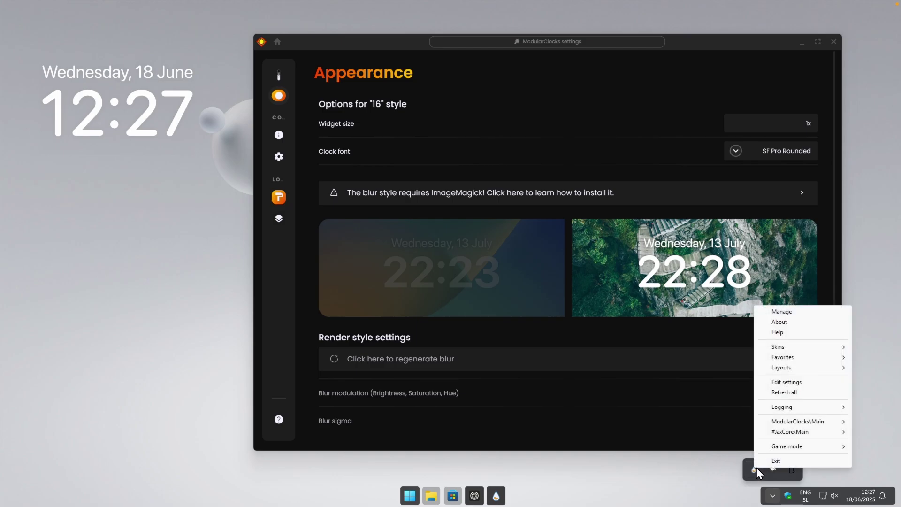
pyautogui.click(784, 460)
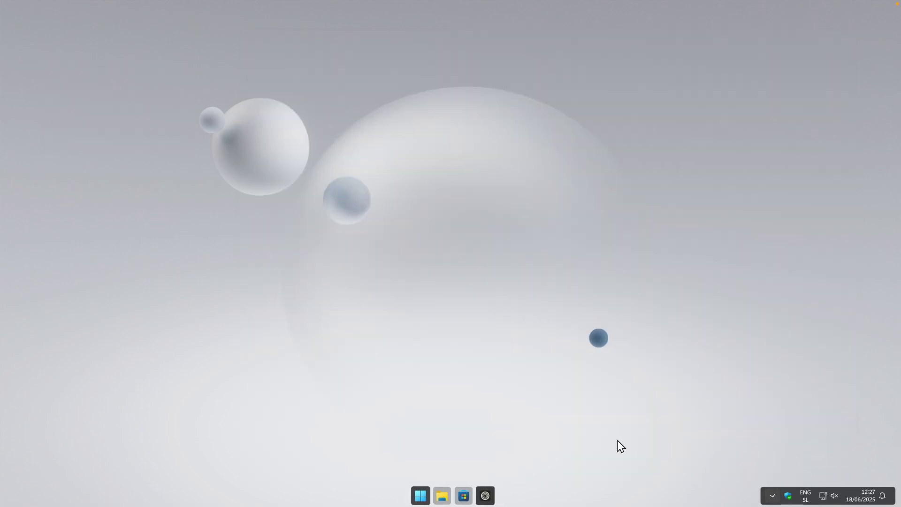
# Relaunch Rainmeter from Start's All apps list
pyautogui.click(421, 496)
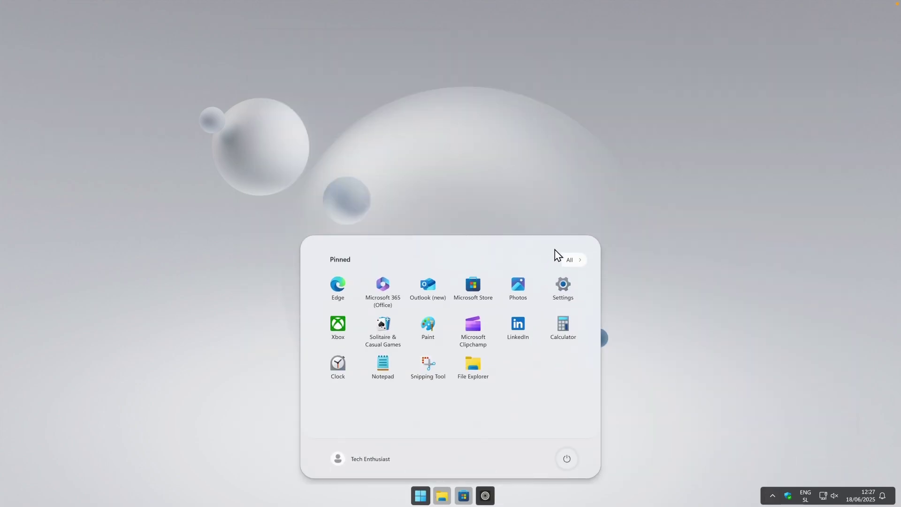
pyautogui.click(572, 259)
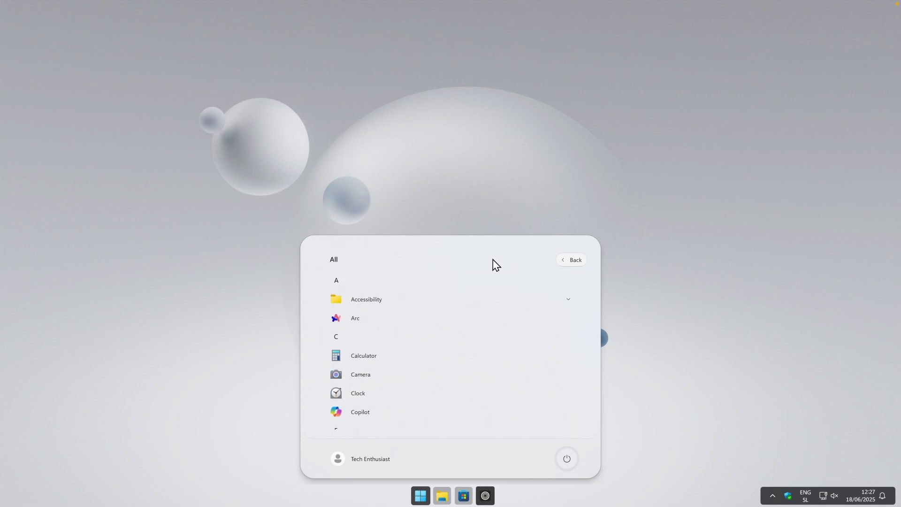
pyautogui.scroll(-15, 436, 374)
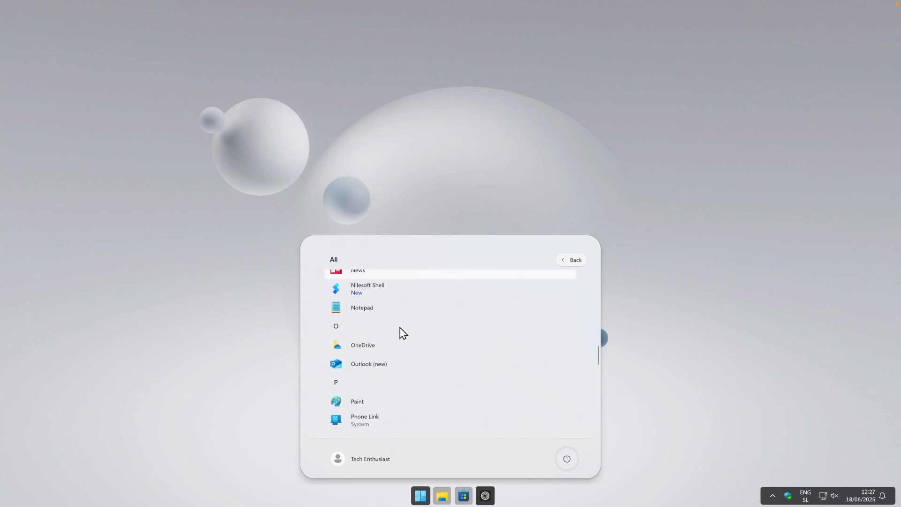
pyautogui.click(204, 103)
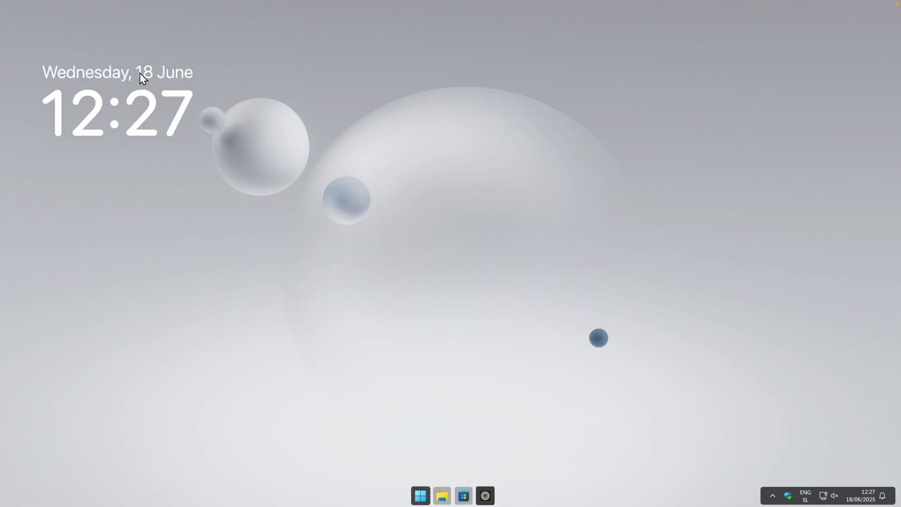
# Drag the clock widget to the top and apply JaxCore's blur render style to it
pyautogui.moveTo(140, 72); pyautogui.dragTo(472, 92)
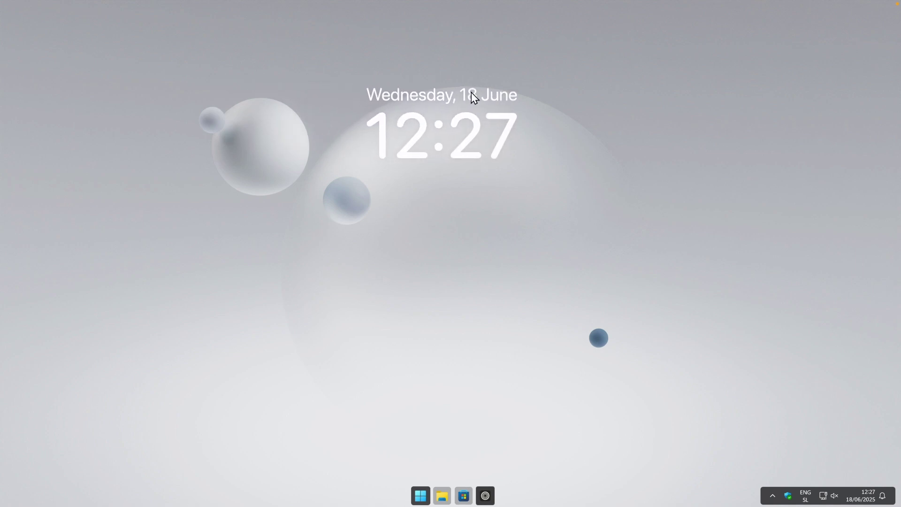
pyautogui.rightClick(472, 92)
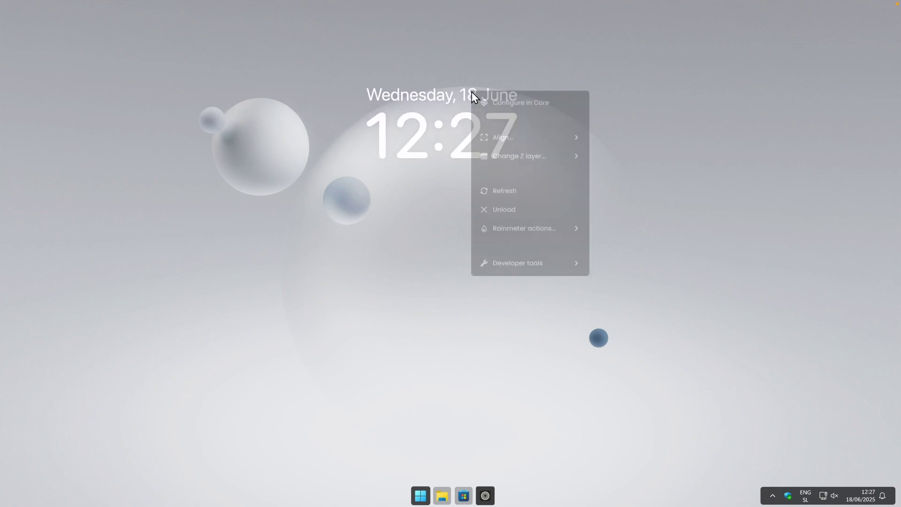
pyautogui.click(533, 103)
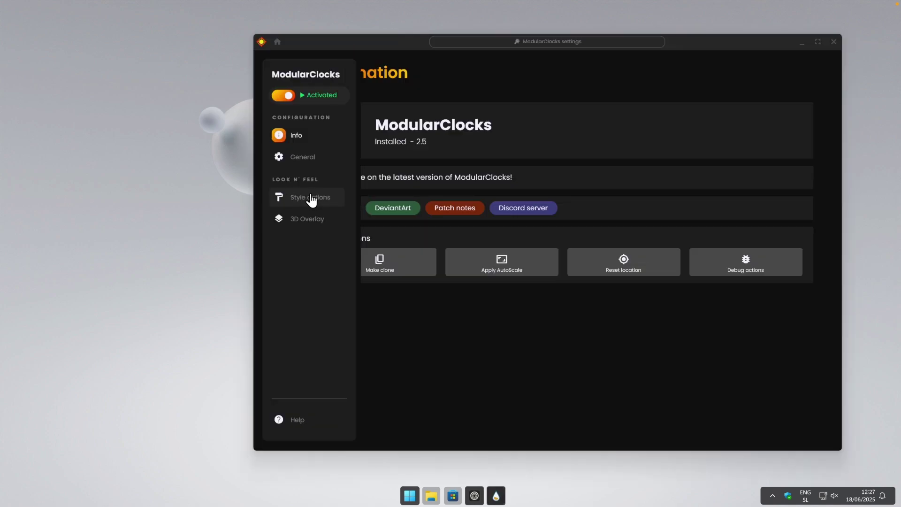
pyautogui.click(307, 199)
pyautogui.click(446, 258)
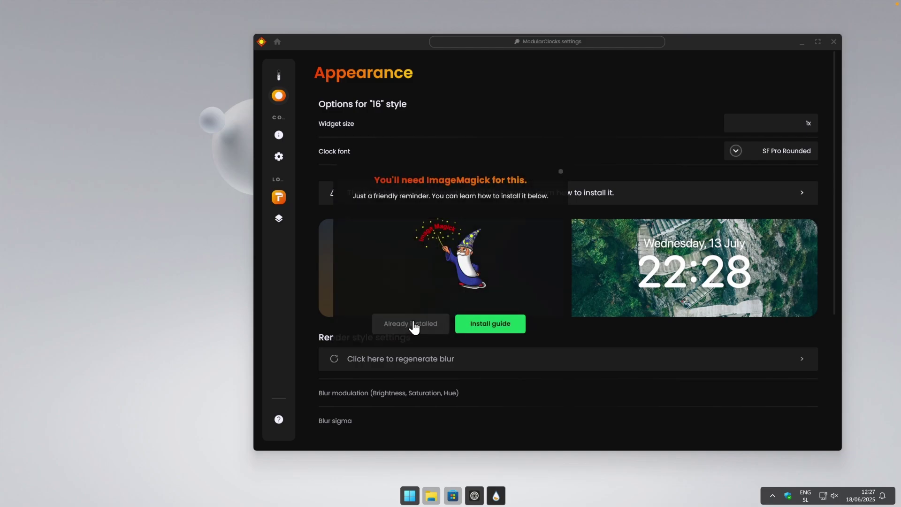
pyautogui.click(411, 325)
pyautogui.click(427, 292)
pyautogui.click(393, 390)
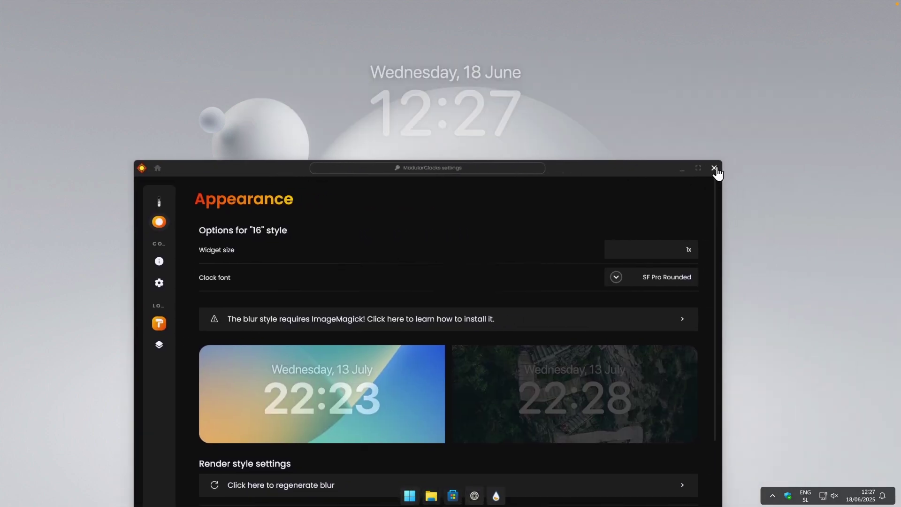
pyautogui.click(714, 168)
# Align the clock widget horizontally centred on the desktop
pyautogui.rightClick(481, 103)
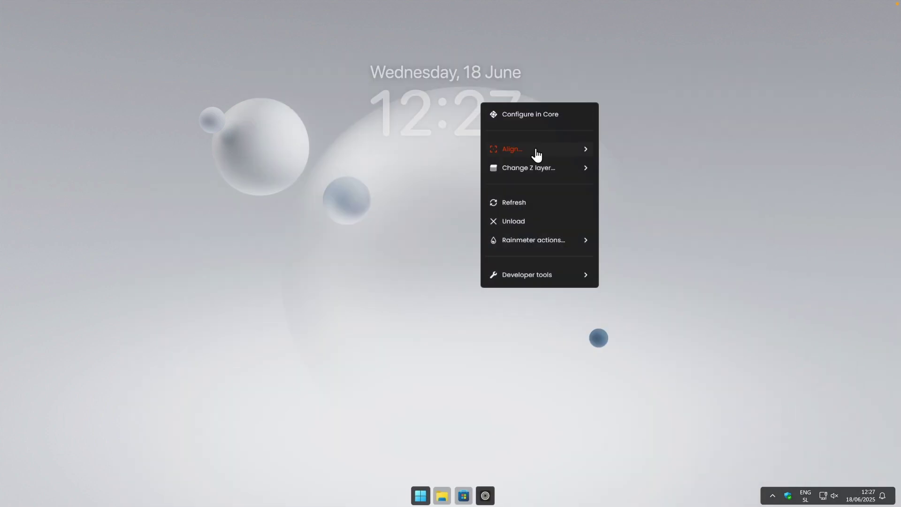
pyautogui.moveTo(537, 155)
pyautogui.click(649, 175)
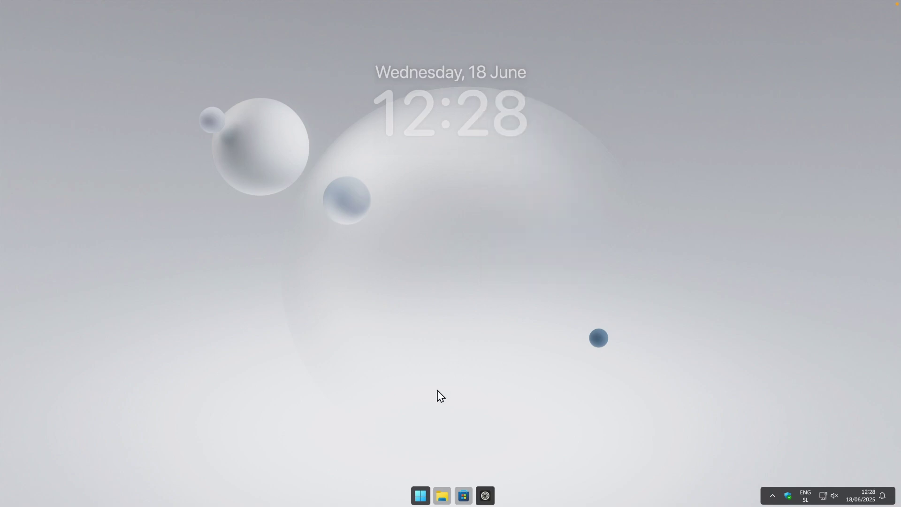
# Show and dismiss the Start menu, then display the Nilesoft Shell desktop menu with Terminal, File manage and Go To
pyautogui.click(424, 498)
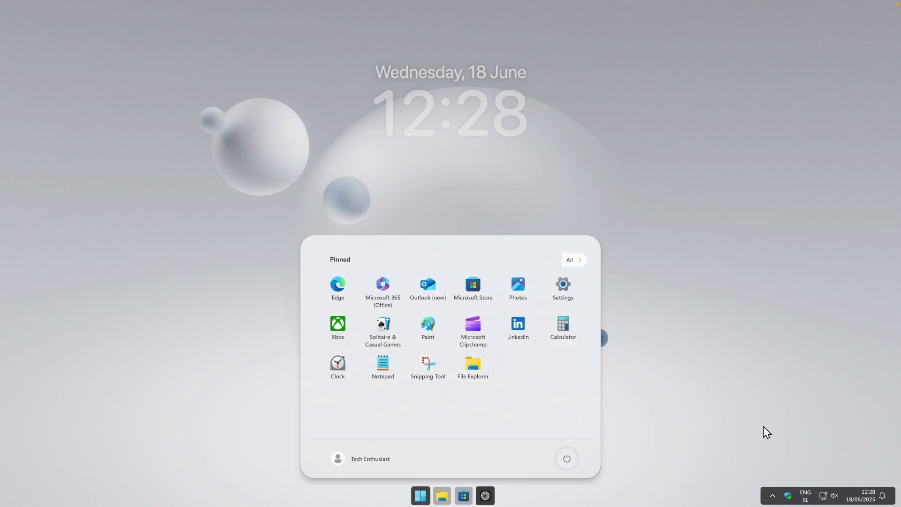
pyautogui.click(652, 202)
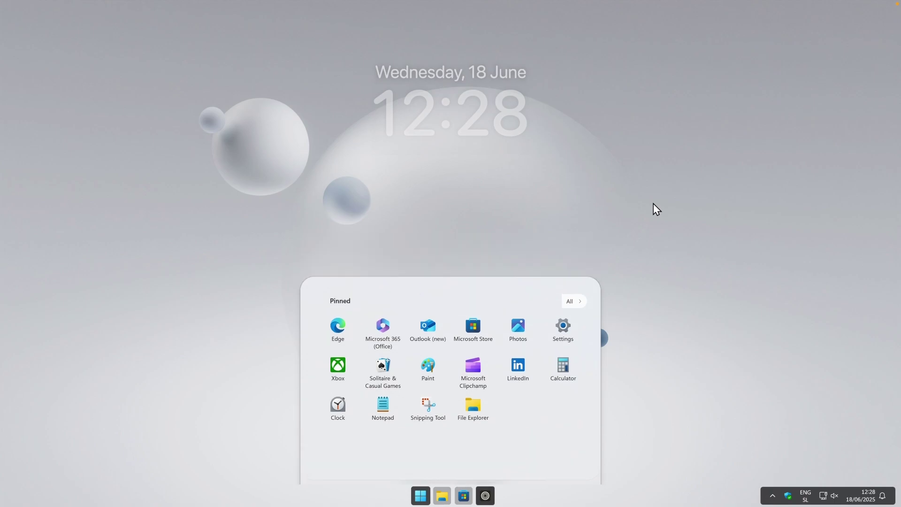
pyautogui.rightClick(657, 234)
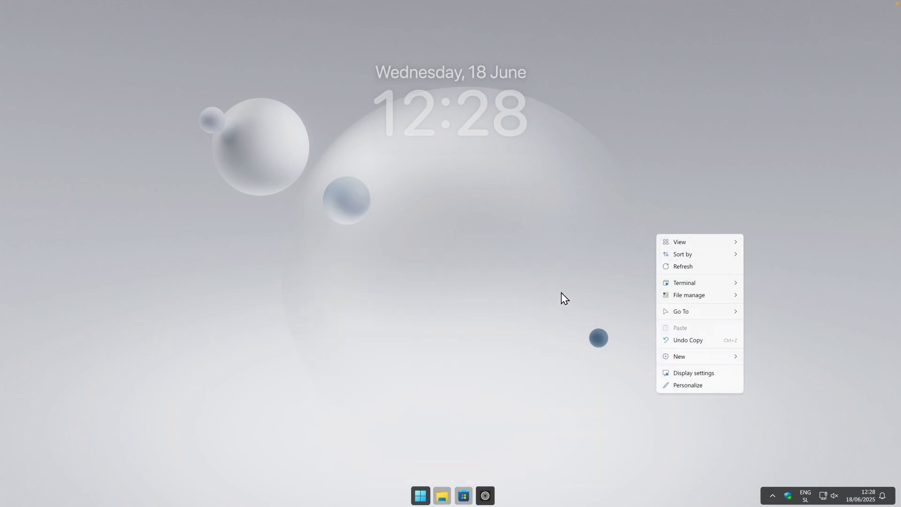